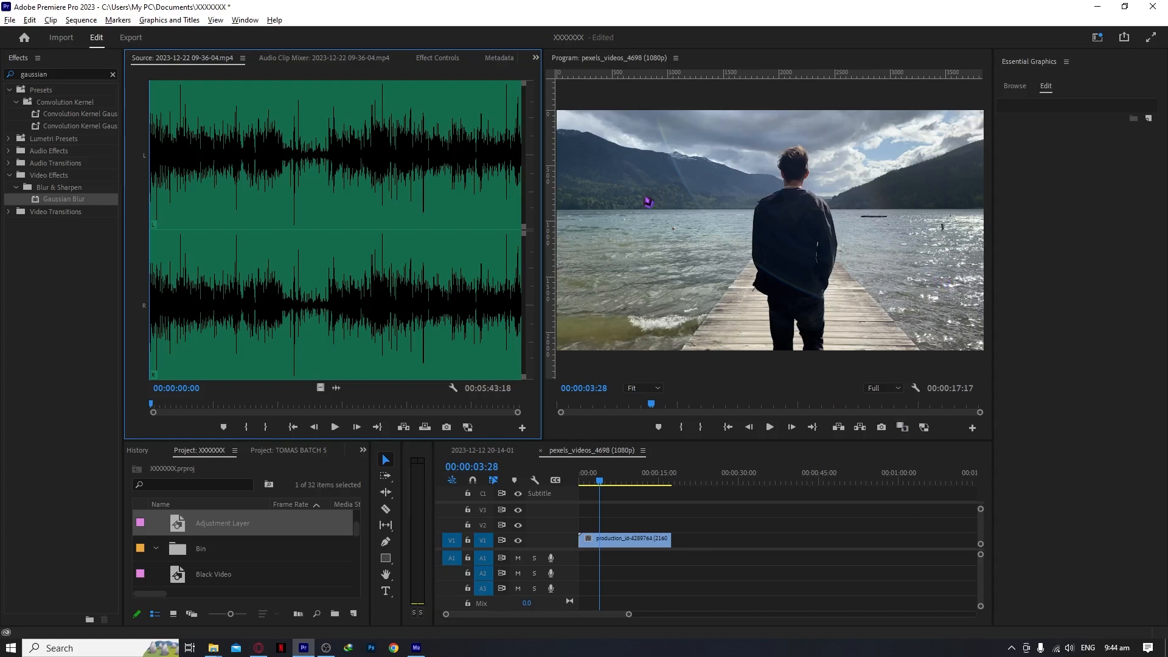
# Add a text layer reading WATER over the far lake shore, to the man's left, at 00:00:03:28.
pyautogui.press('t')
pyautogui.click(647, 200)
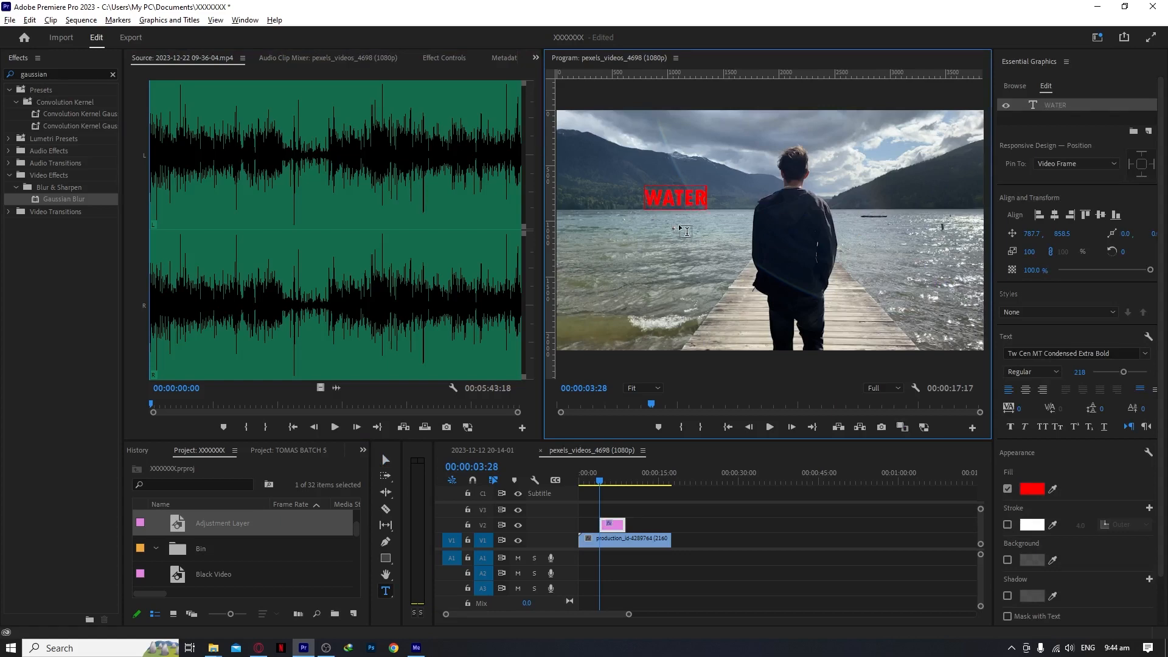
# Change the WATER text's fill colour to white.
pyautogui.click(1032, 490)
pyautogui.click(1031, 489)
pyautogui.moveTo(550, 334); pyautogui.dragTo(272, 465)
pyautogui.press('Return')
pyautogui.click(792, 522)
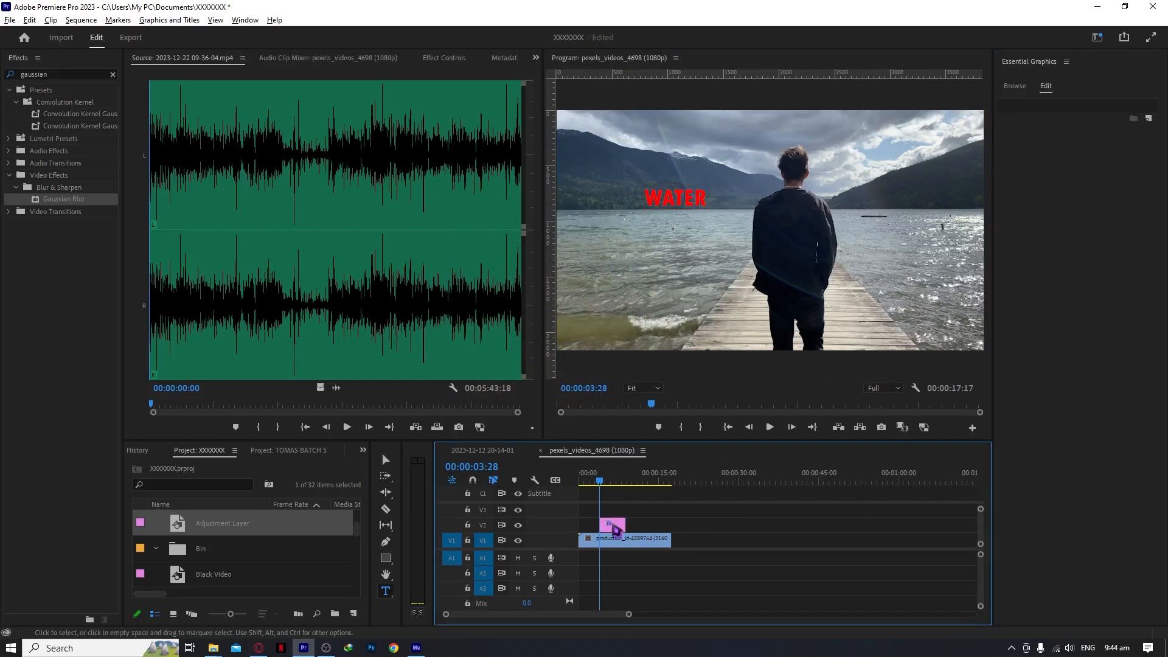
pyautogui.click(608, 524)
pyautogui.click(1076, 110)
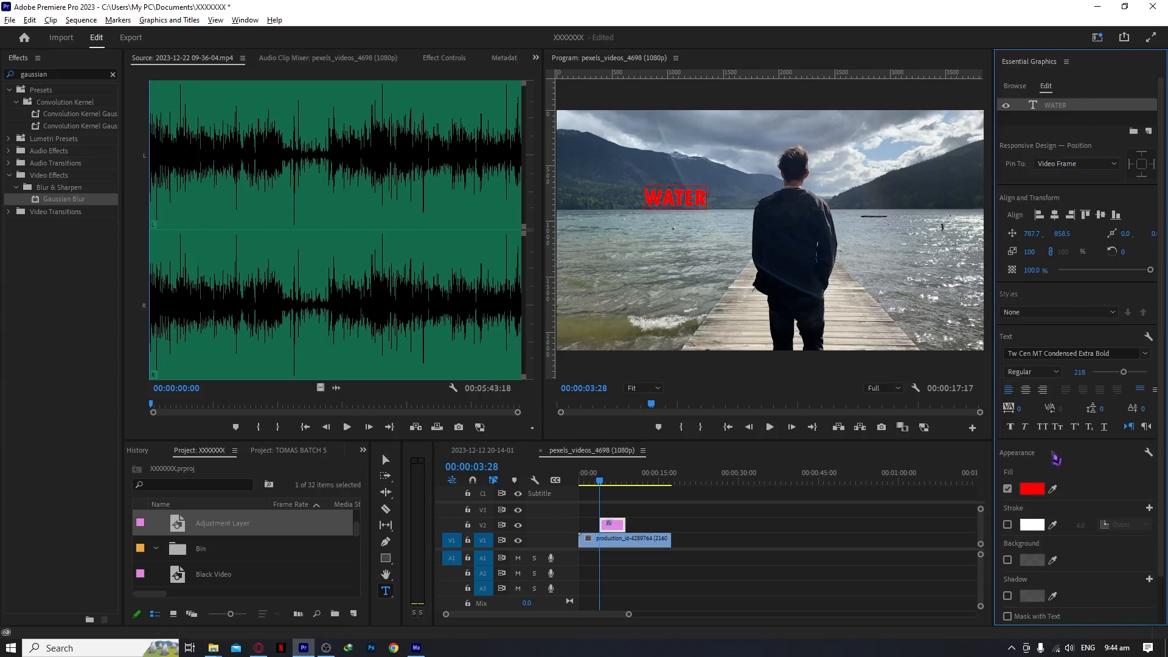
pyautogui.click(1039, 486)
pyautogui.moveTo(536, 341); pyautogui.dragTo(429, 249)
pyautogui.press('Return')
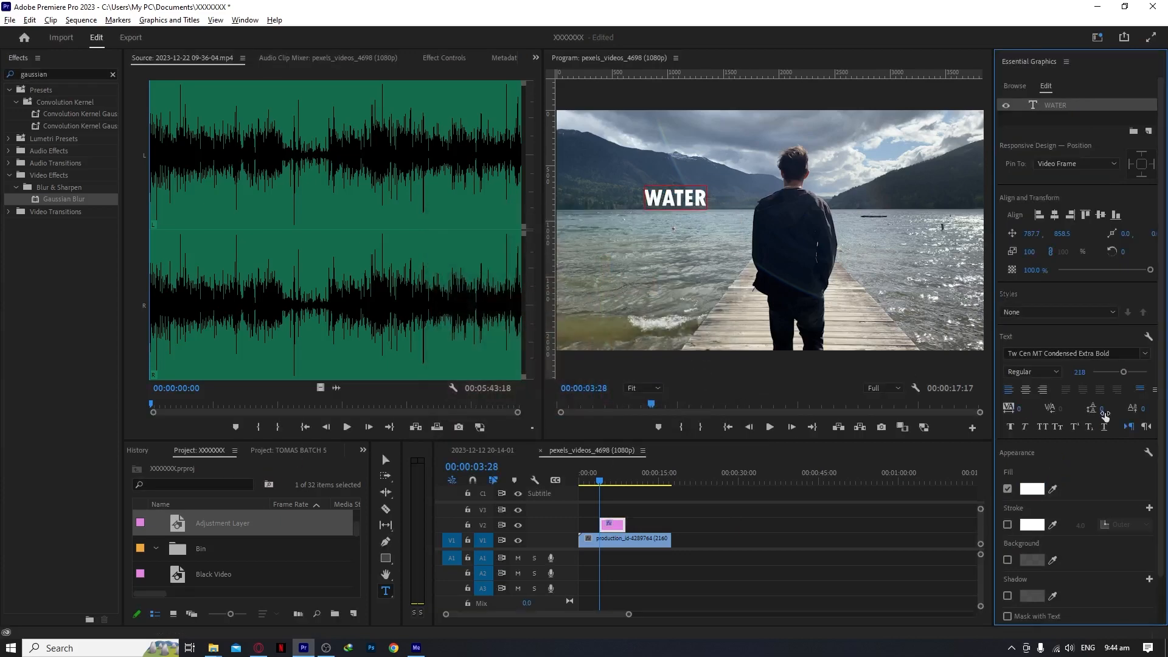
# Enlarge the WATER text to font size 758 and centre it horizontally and vertically in the frame.
pyautogui.moveTo(1123, 372); pyautogui.dragTo(1156, 378)
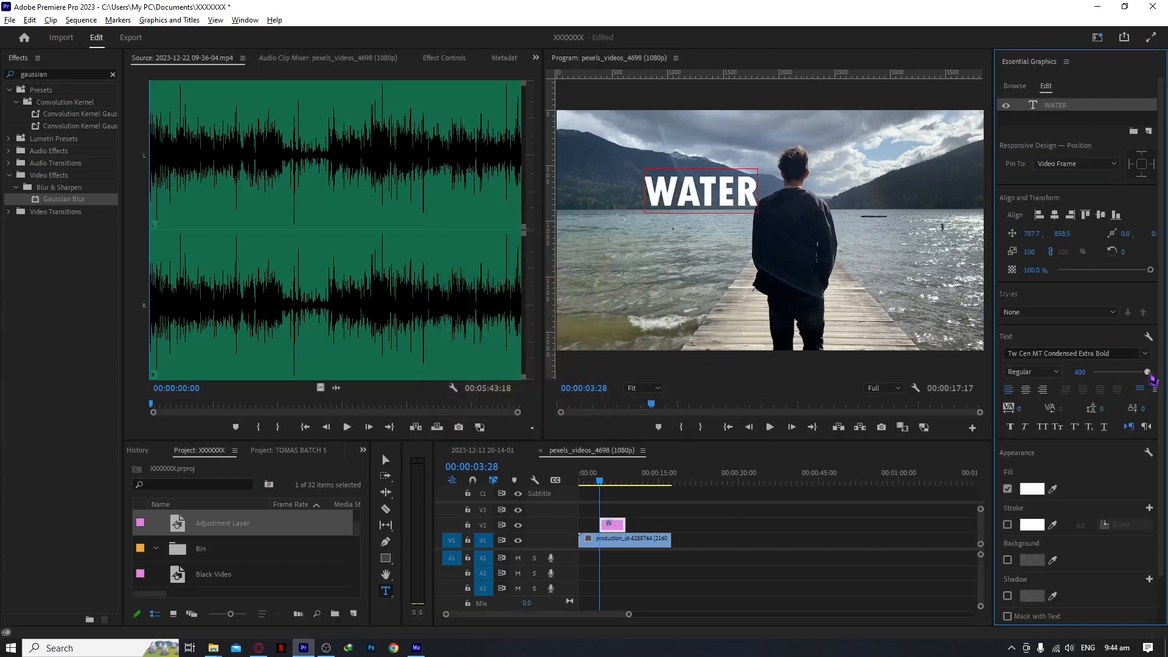
pyautogui.click(1061, 222)
pyautogui.click(1105, 218)
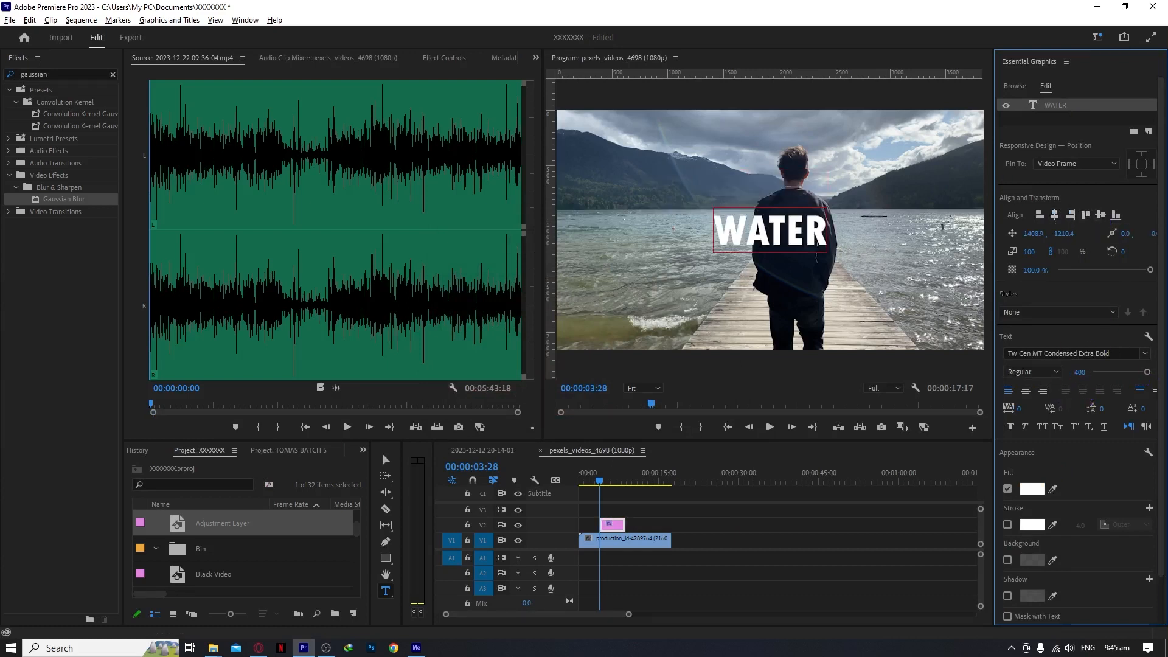
pyautogui.moveTo(1080, 372); pyautogui.dragTo(1167, 372)
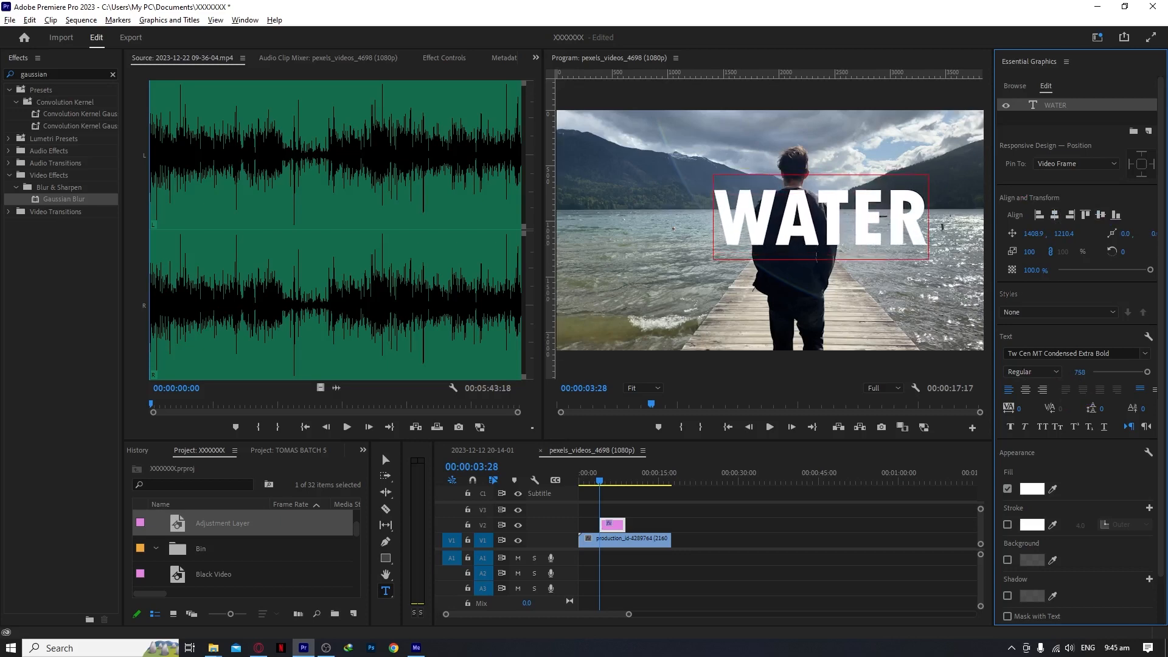
pyautogui.click(1053, 216)
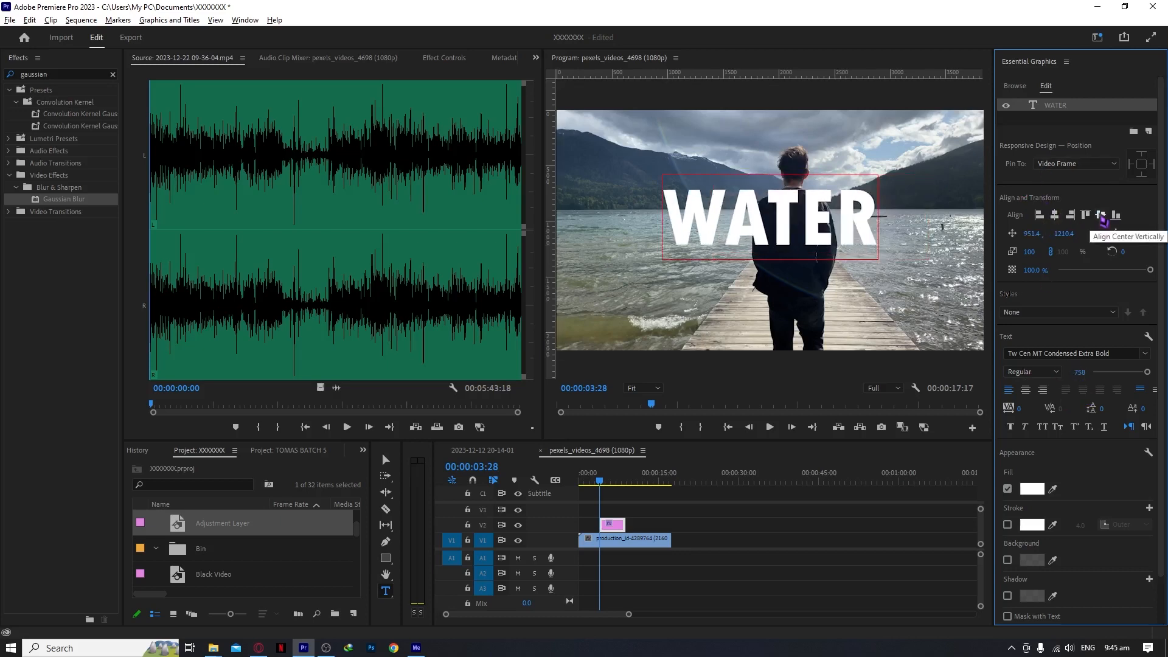
pyautogui.click(1101, 217)
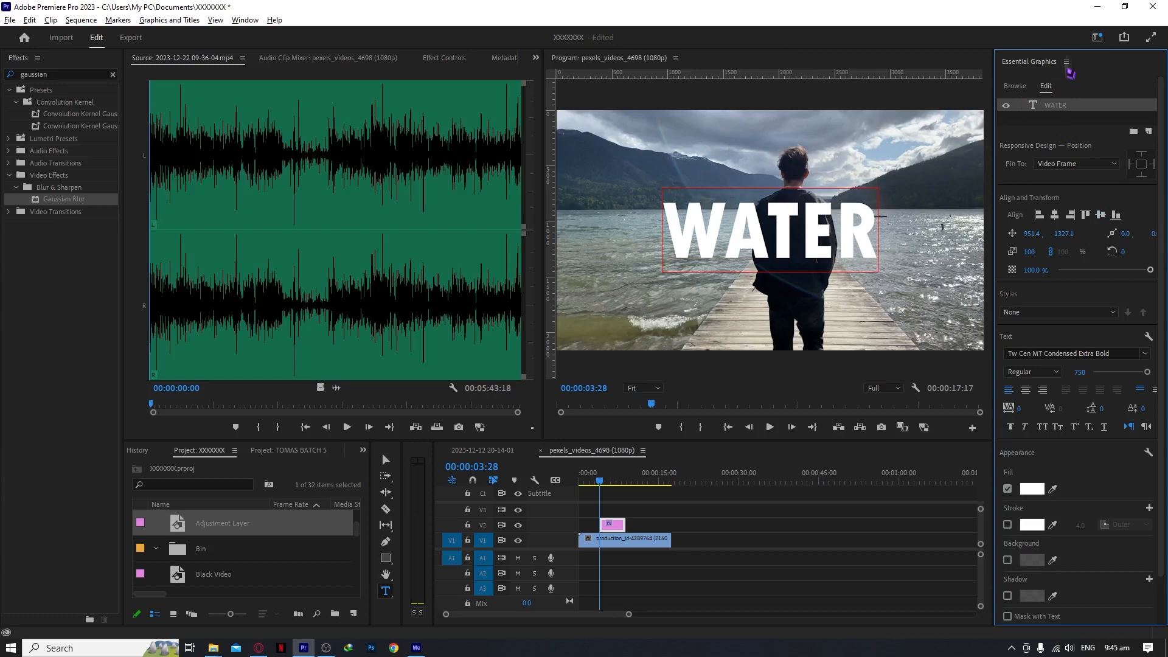
pyautogui.click(245, 20)
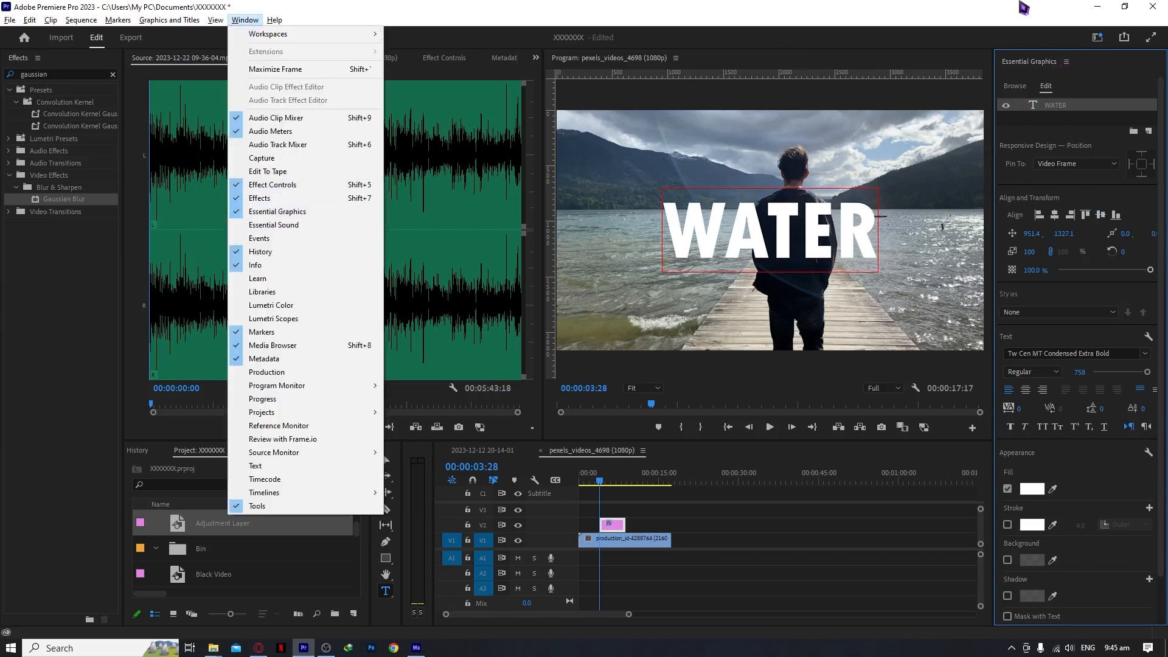
pyautogui.click(1033, 60)
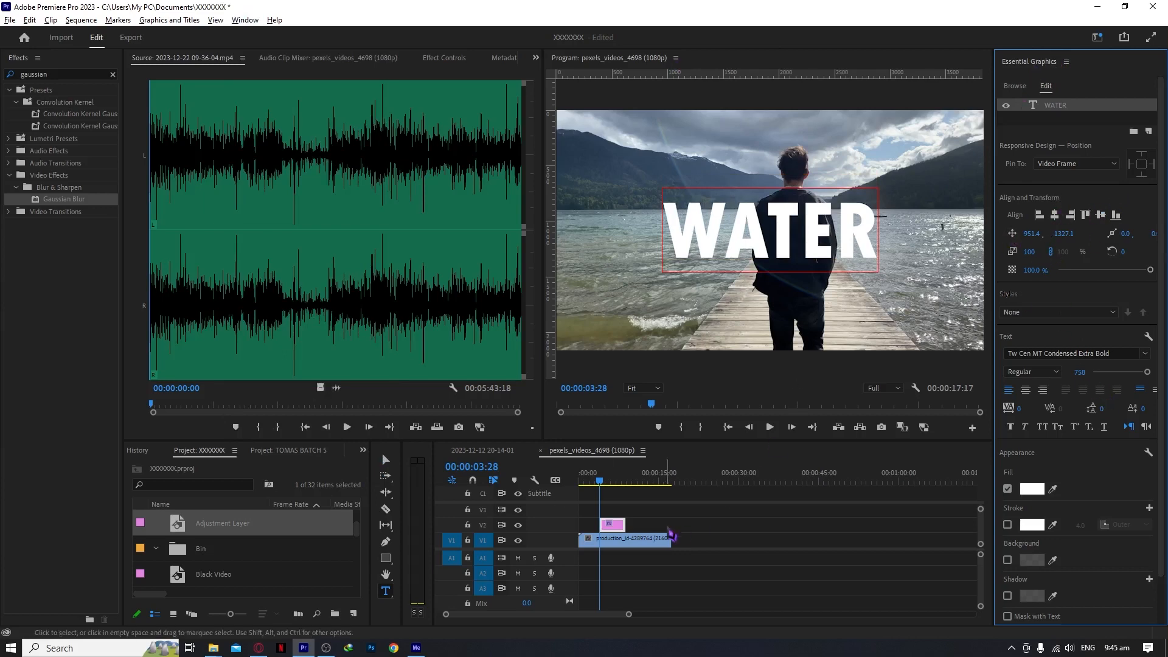
# Stretch the WATER clip on V2 to cover the video clip below and return the playhead to 00:00:00:00.
pyautogui.moveTo(603, 524); pyautogui.dragTo(669, 527)
pyautogui.moveTo(599, 487); pyautogui.dragTo(580, 486)
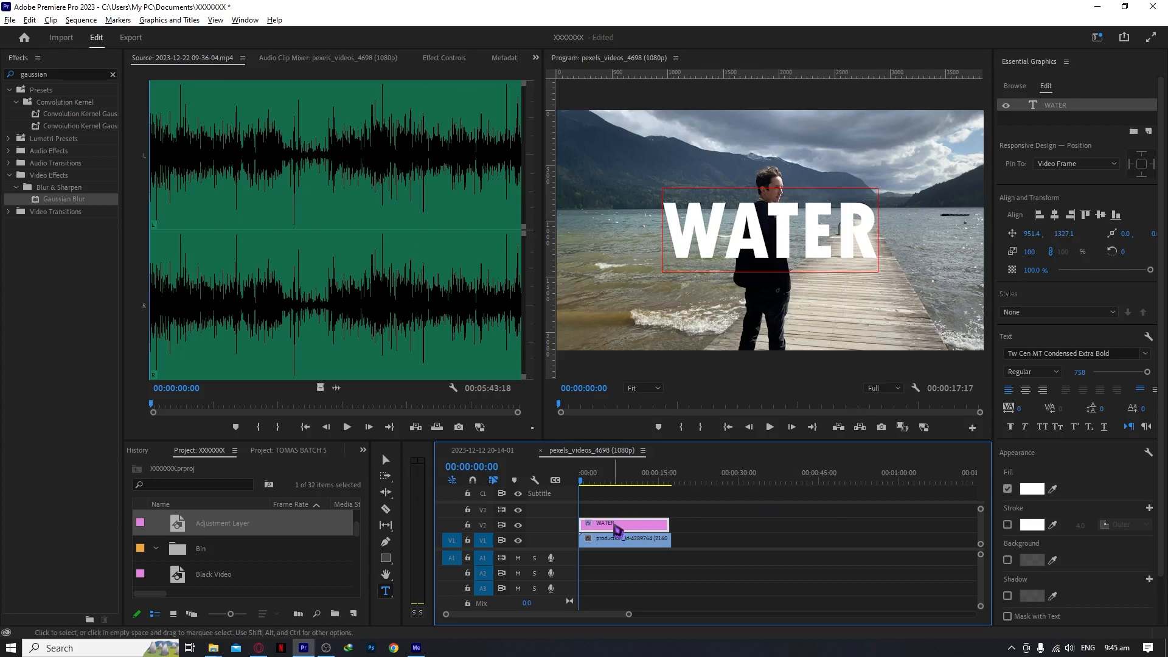
# Start a Vector Motion Position keyframe at 00:00:00:00 with the WATER graphic beyond the frame's left edge, at about -1209, 1075.
pyautogui.click(467, 58)
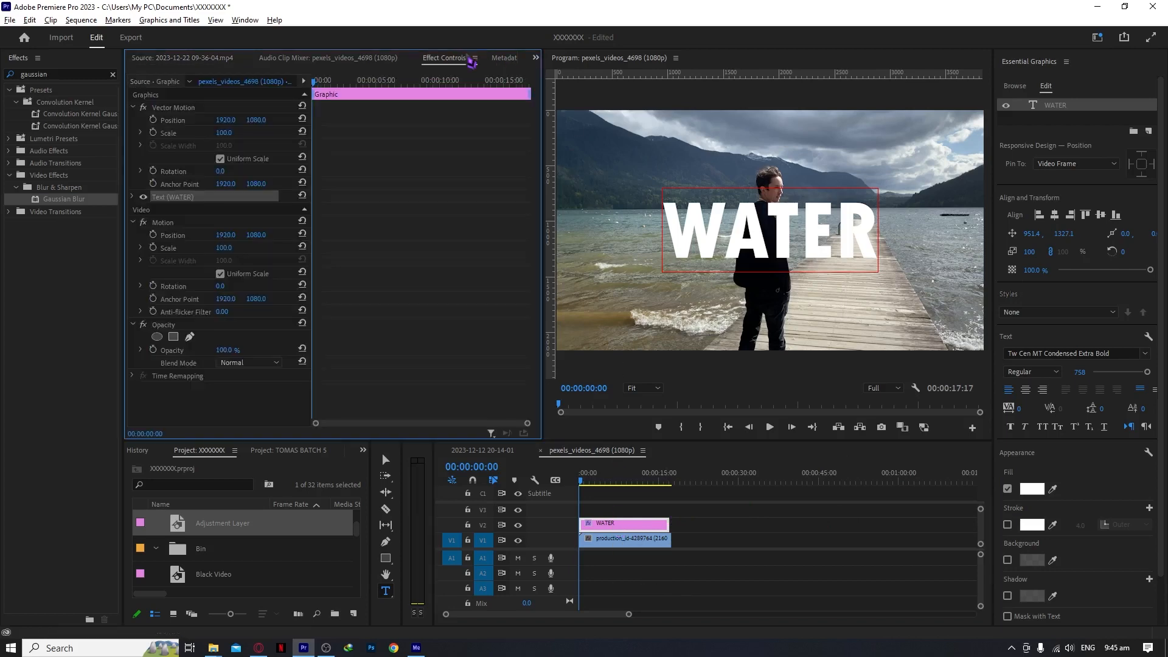
pyautogui.click(154, 121)
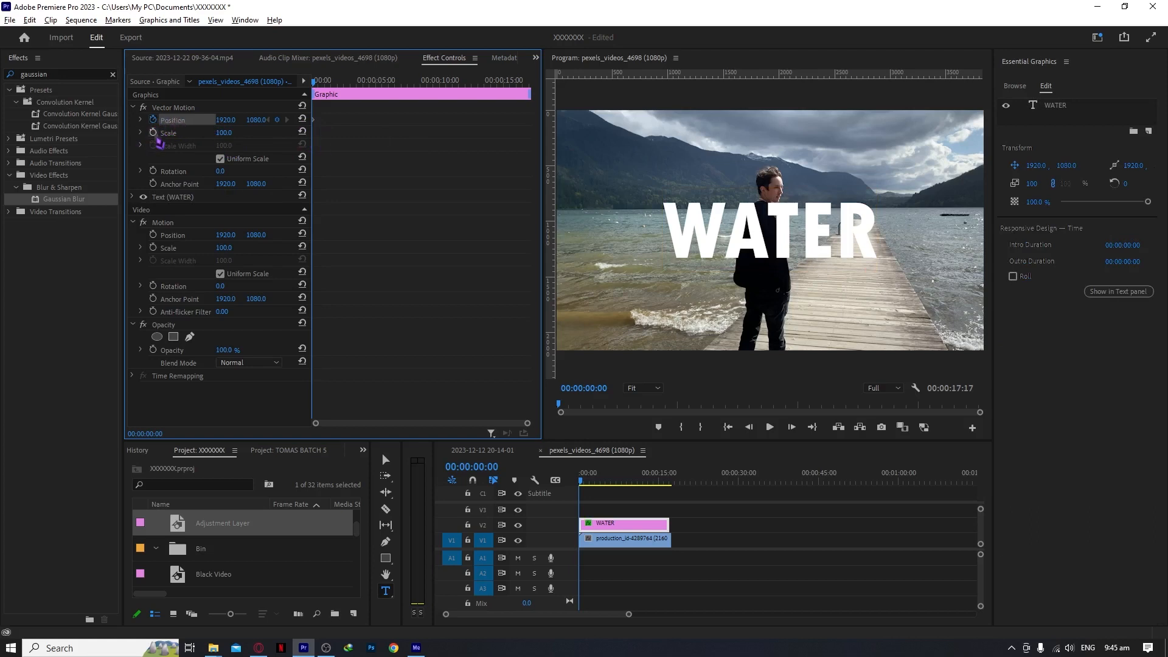
pyautogui.click(619, 528)
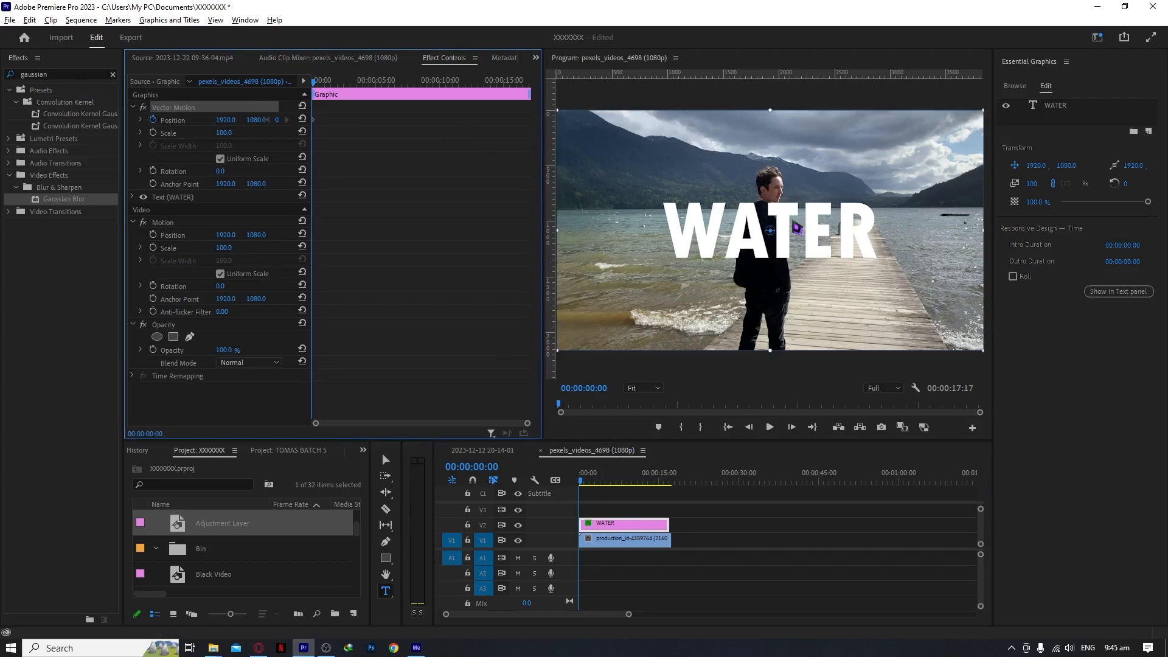
pyautogui.moveTo(797, 229); pyautogui.dragTo(449, 228)
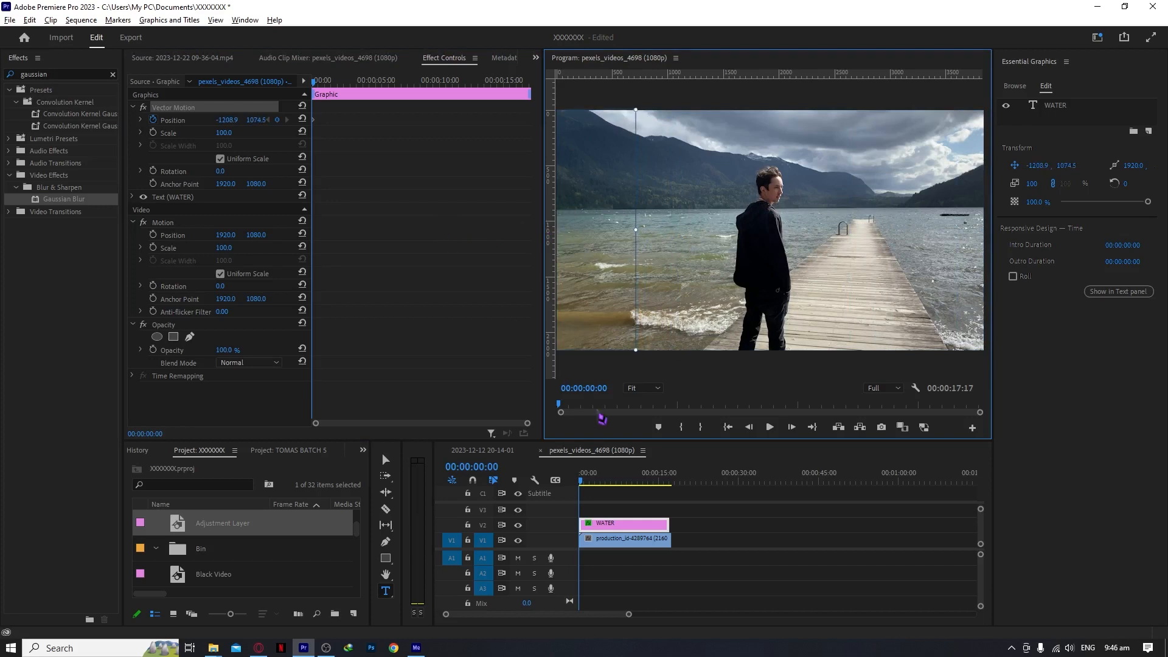
# At 00:00:00:10, move the WATER graphic into the frame at about 1696, 1080 and centre its text horizontally.
pyautogui.press('space')
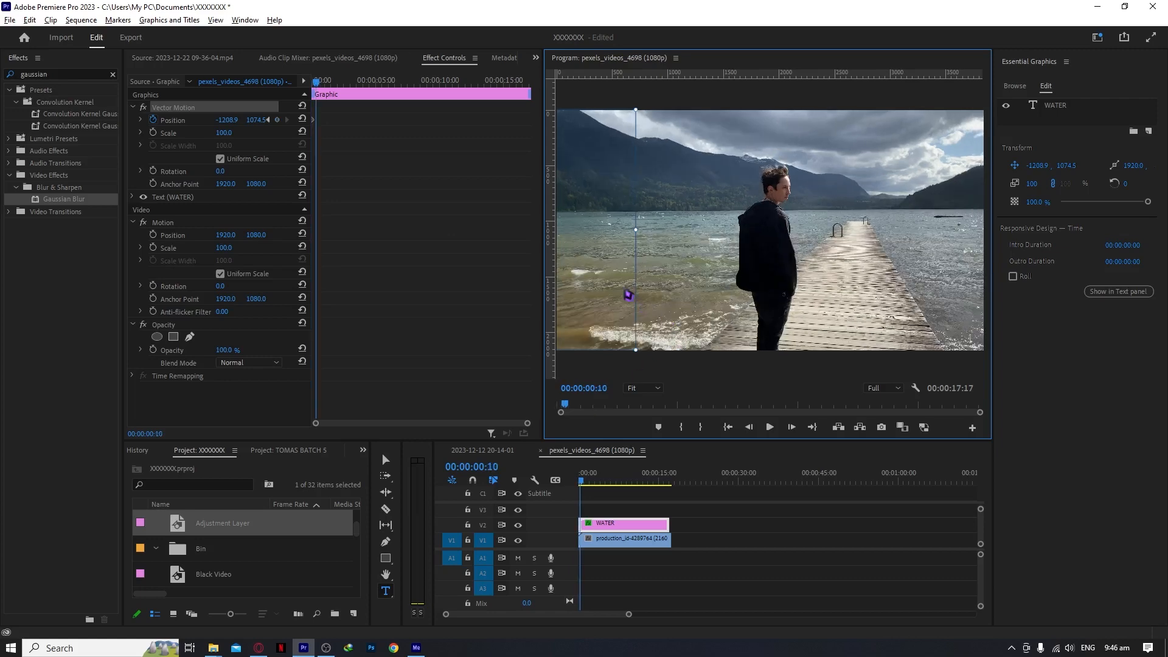
pyautogui.moveTo(612, 280); pyautogui.dragTo(937, 265)
pyautogui.click(1015, 87)
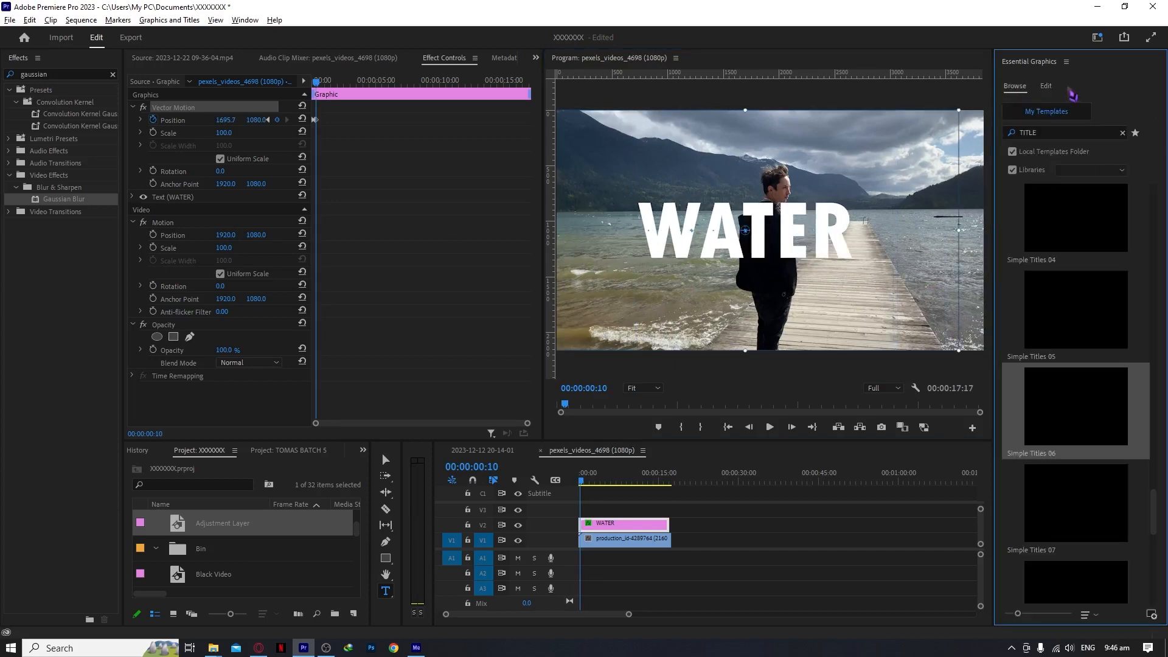
pyautogui.click(1050, 87)
pyautogui.click(1060, 110)
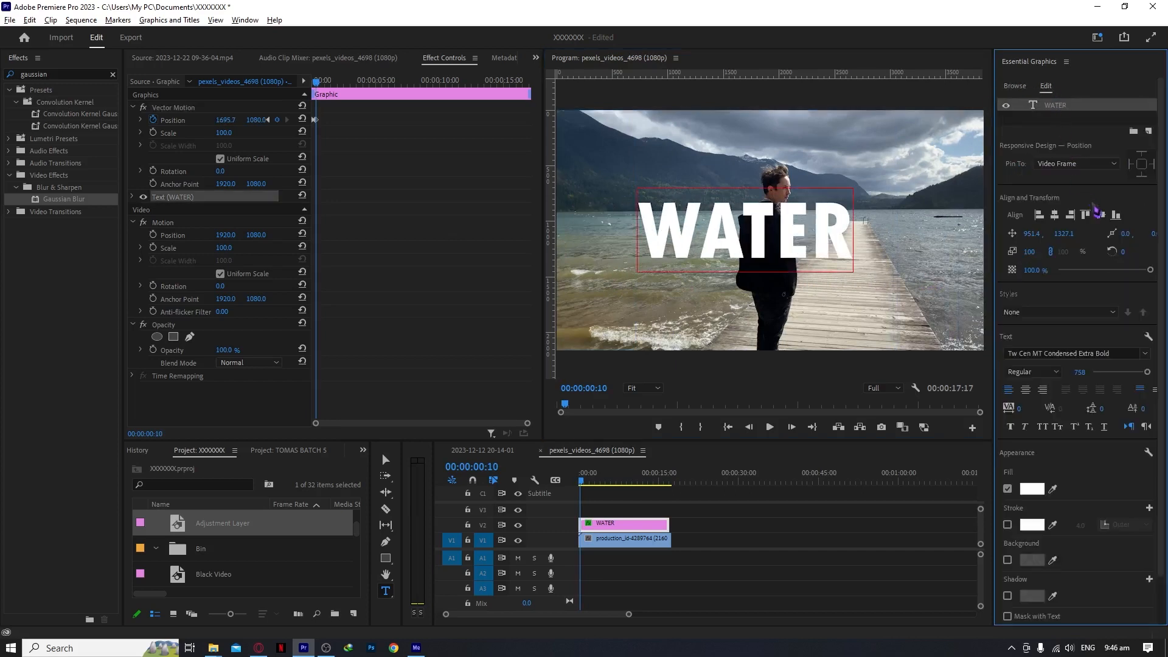
pyautogui.click(1054, 215)
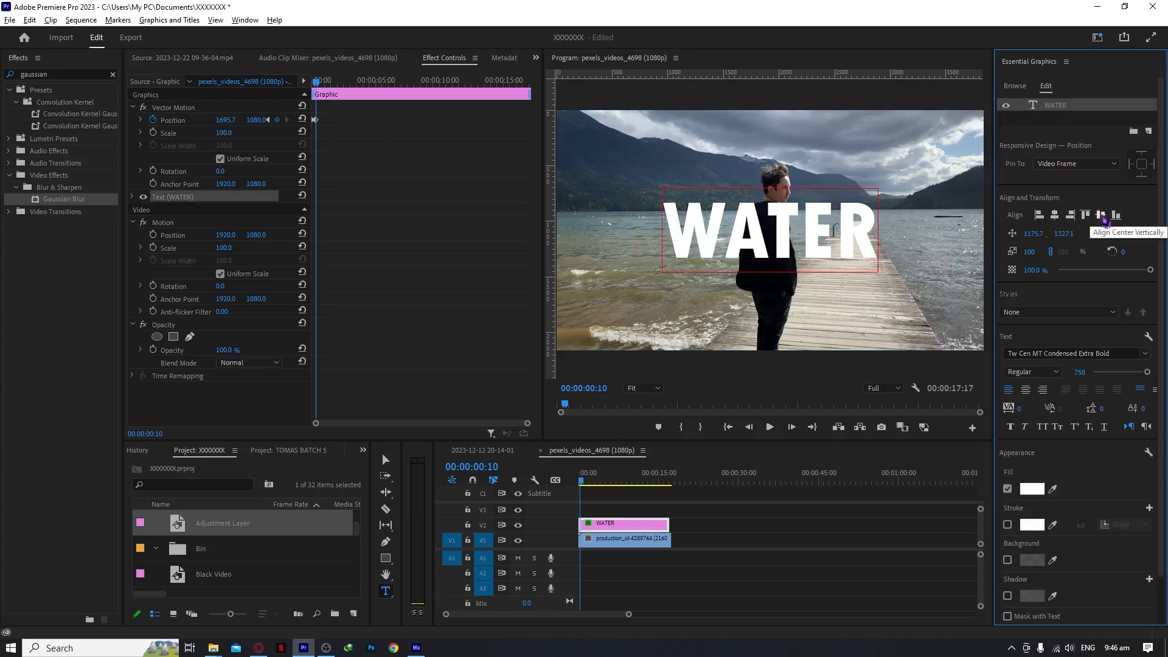
# At 00:00:00:20, move the WATER graphic's Vector Motion beyond the frame's right edge, to about 4775, 1064.
pyautogui.click(329, 127)
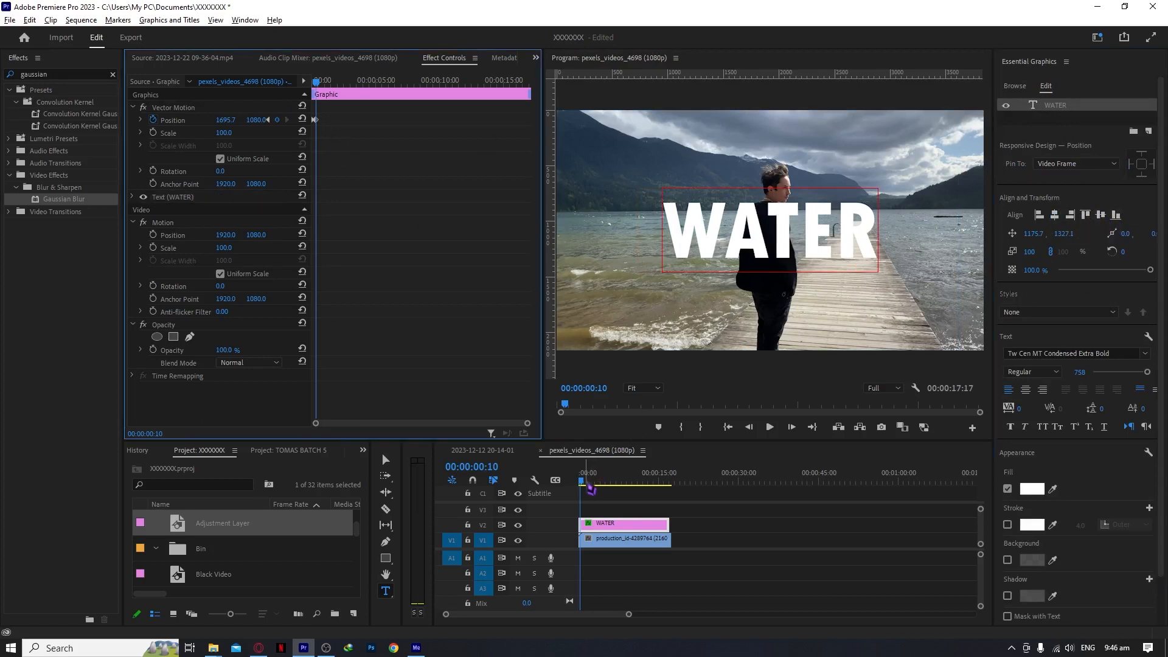
pyautogui.click(583, 483)
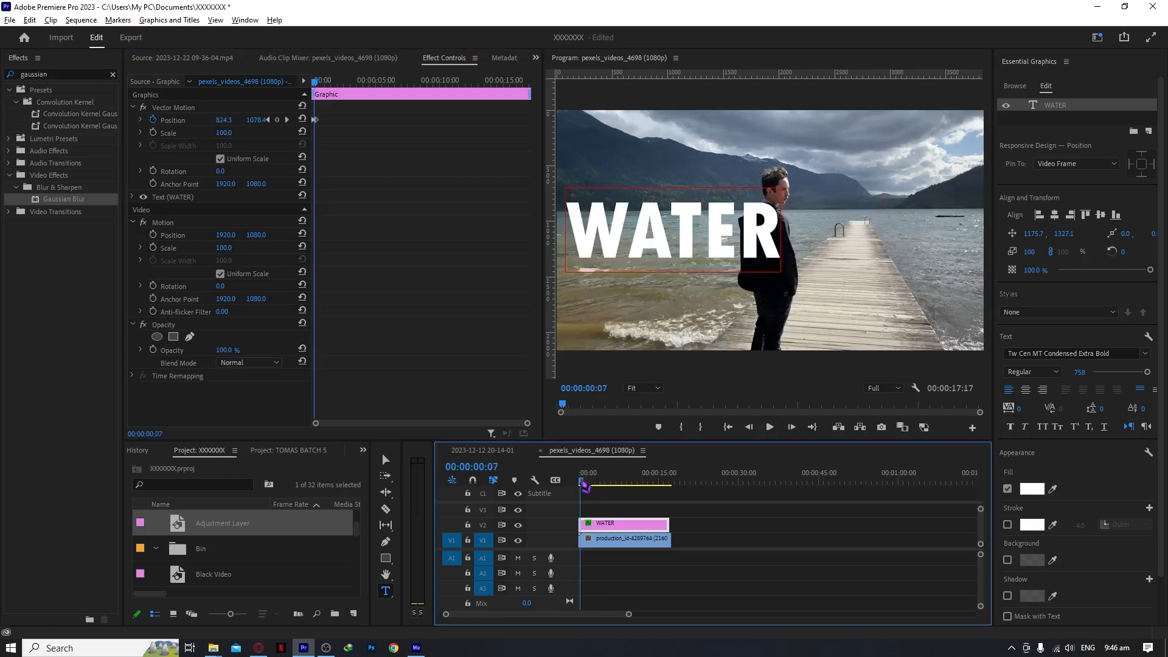
pyautogui.click(287, 119)
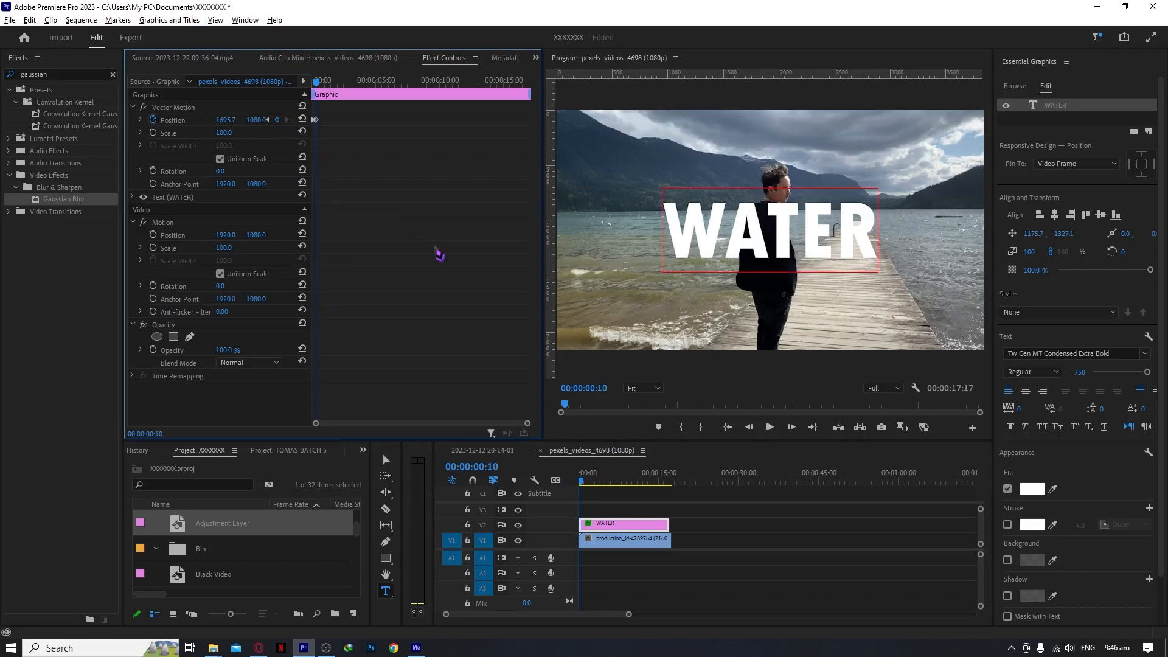
pyautogui.hotkey('shift', 'Right')
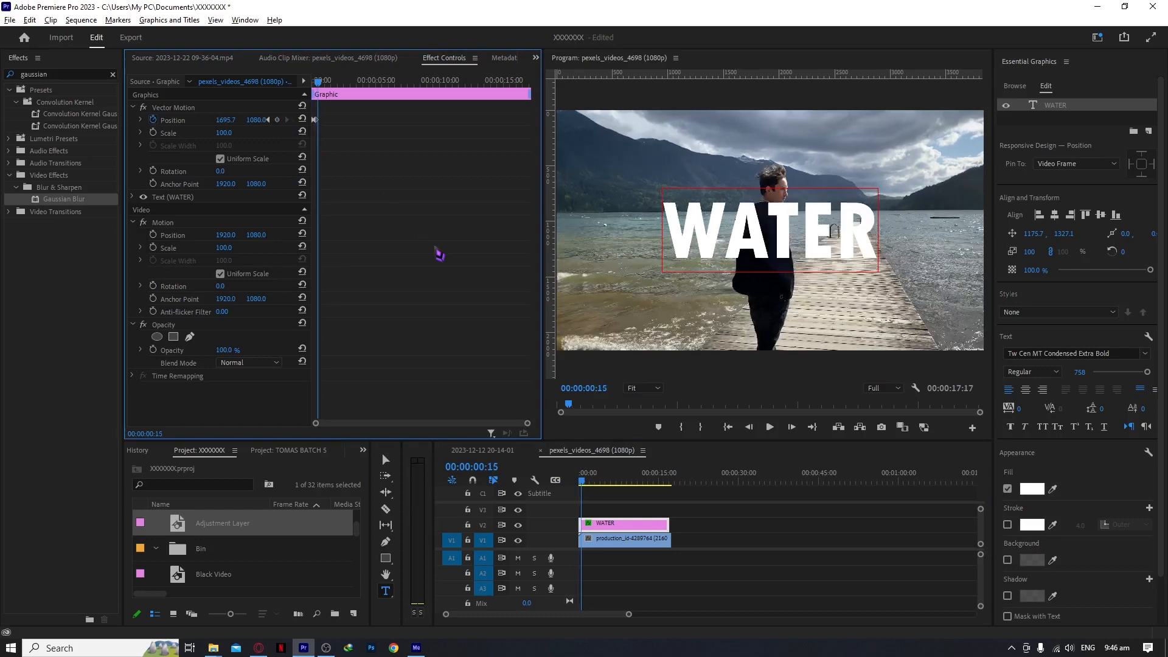
pyautogui.hotkey('shift', 'Right')
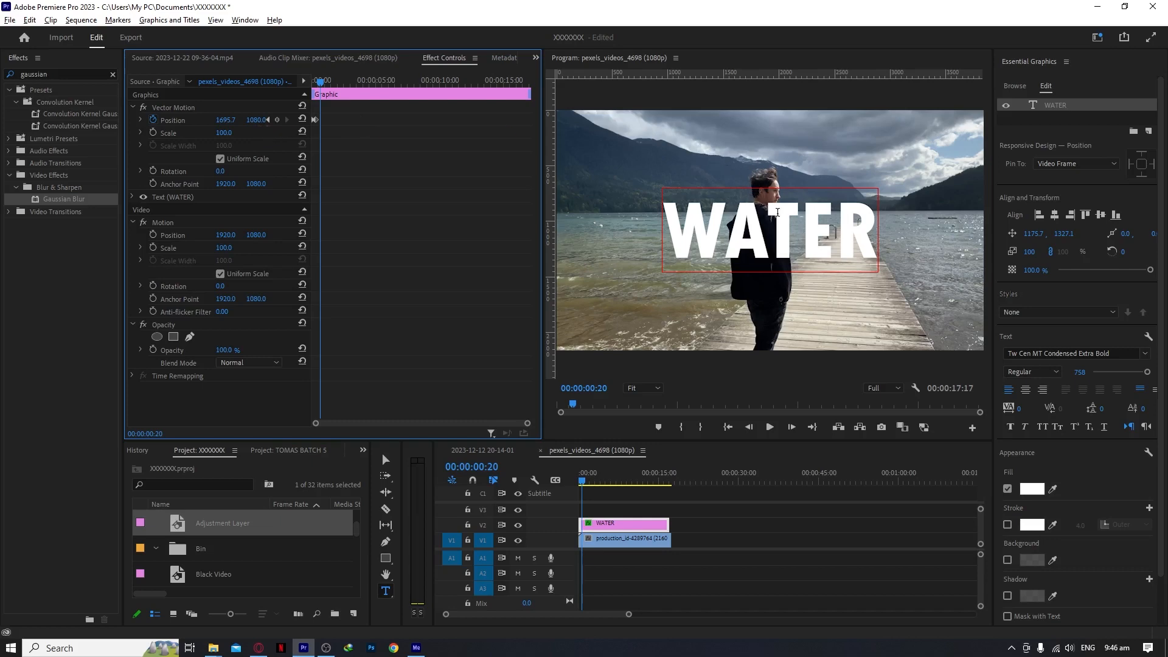
pyautogui.click(249, 110)
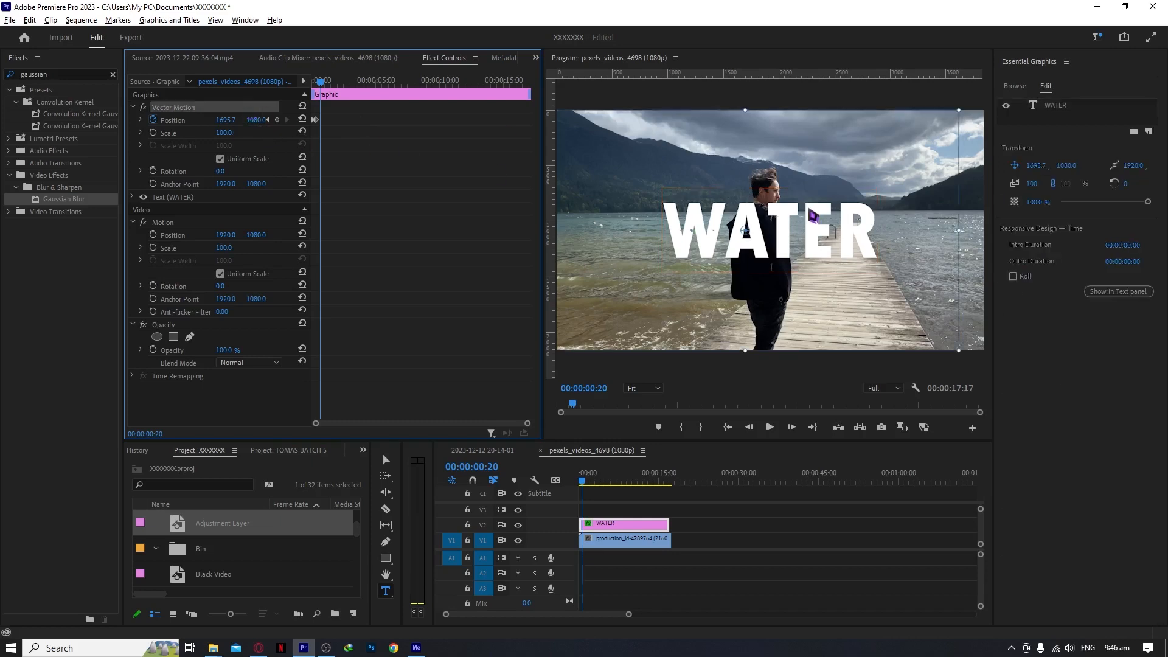
pyautogui.moveTo(814, 216); pyautogui.dragTo(1156, 216)
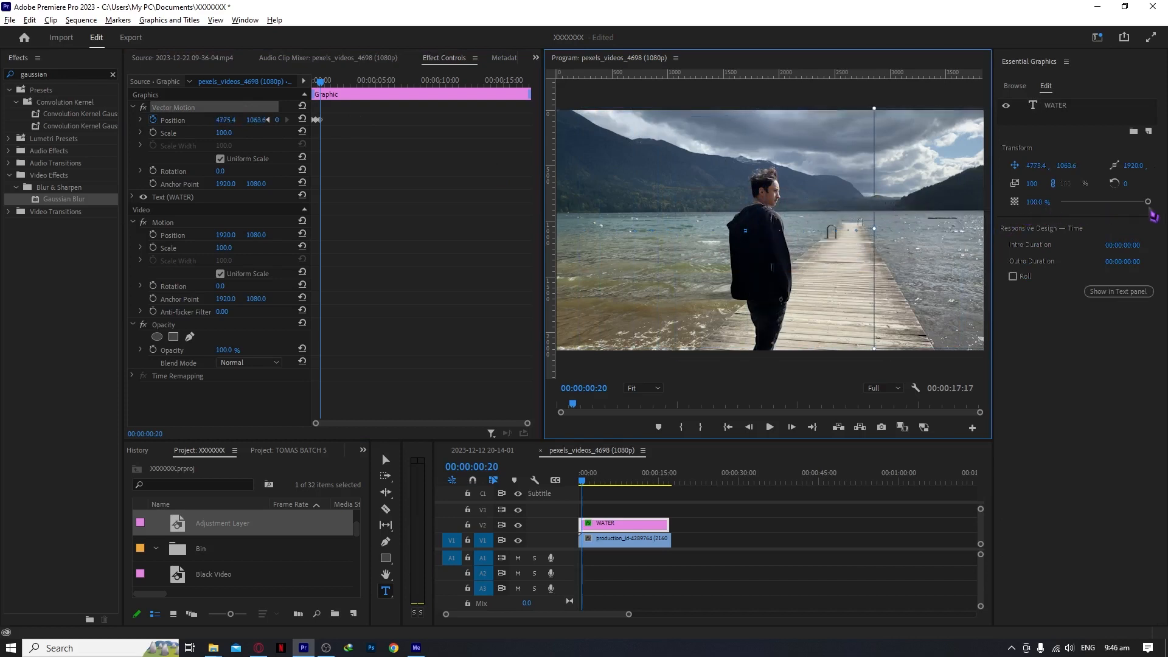
# Play the WATER text's slide across the frame several times from the start of the sequence, with the timeline enlarged.
pyautogui.click(730, 532)
pyautogui.press('=')
pyautogui.press('=')
pyautogui.press('=')
pyautogui.press('=')
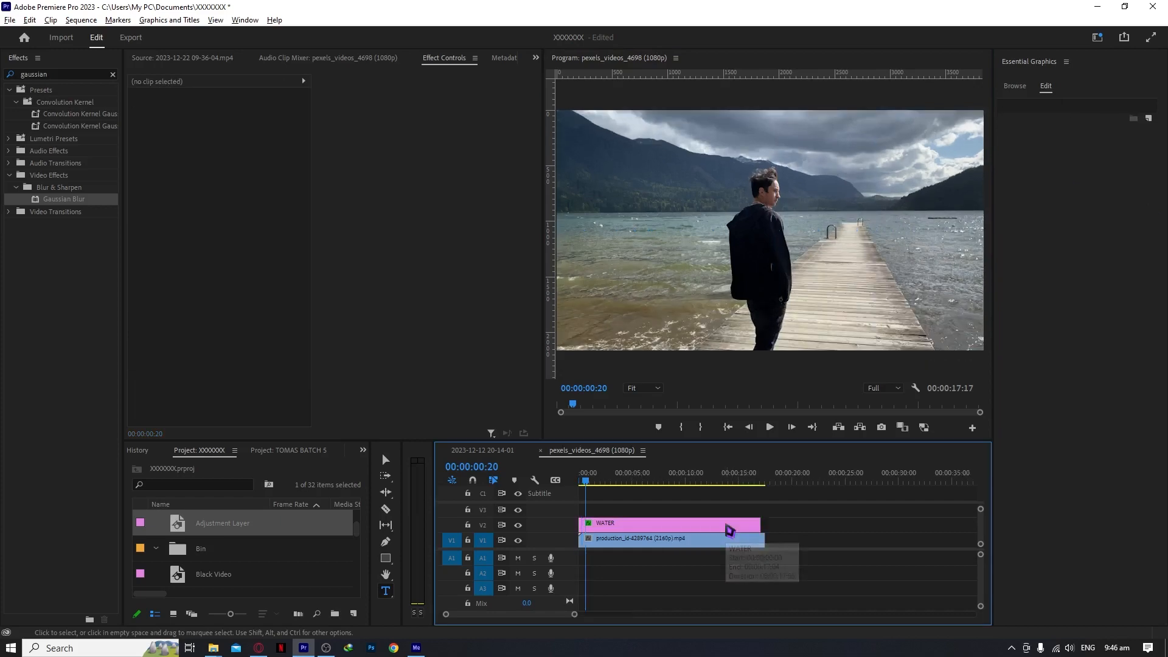
pyautogui.click(633, 526)
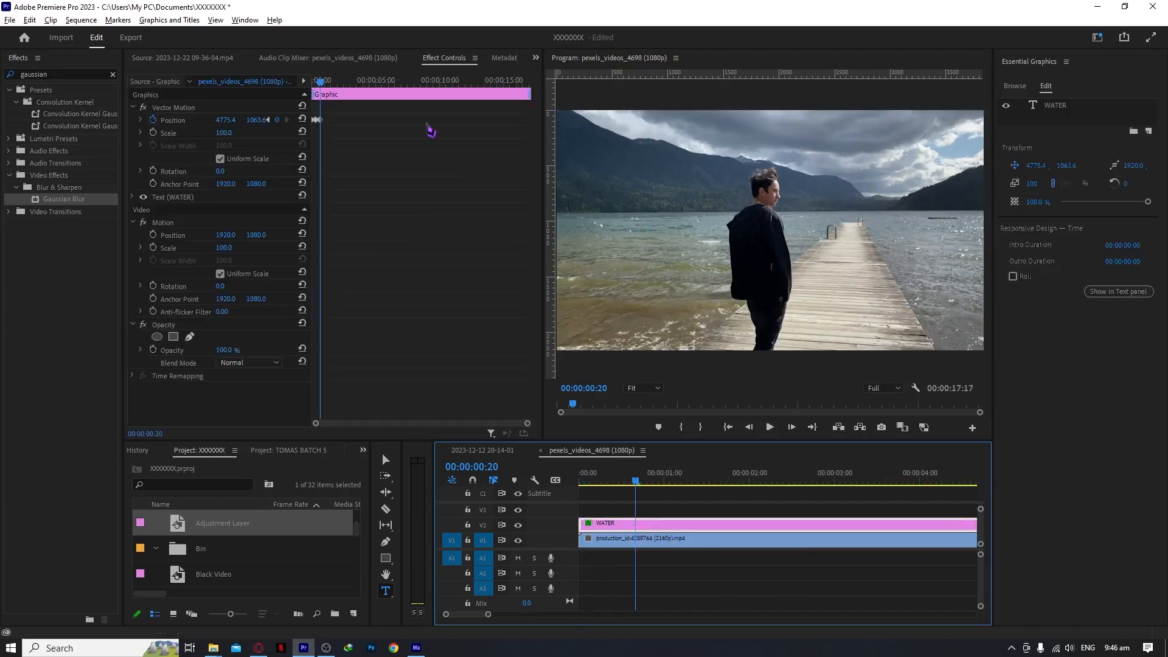
pyautogui.moveTo(636, 480); pyautogui.dragTo(516, 482)
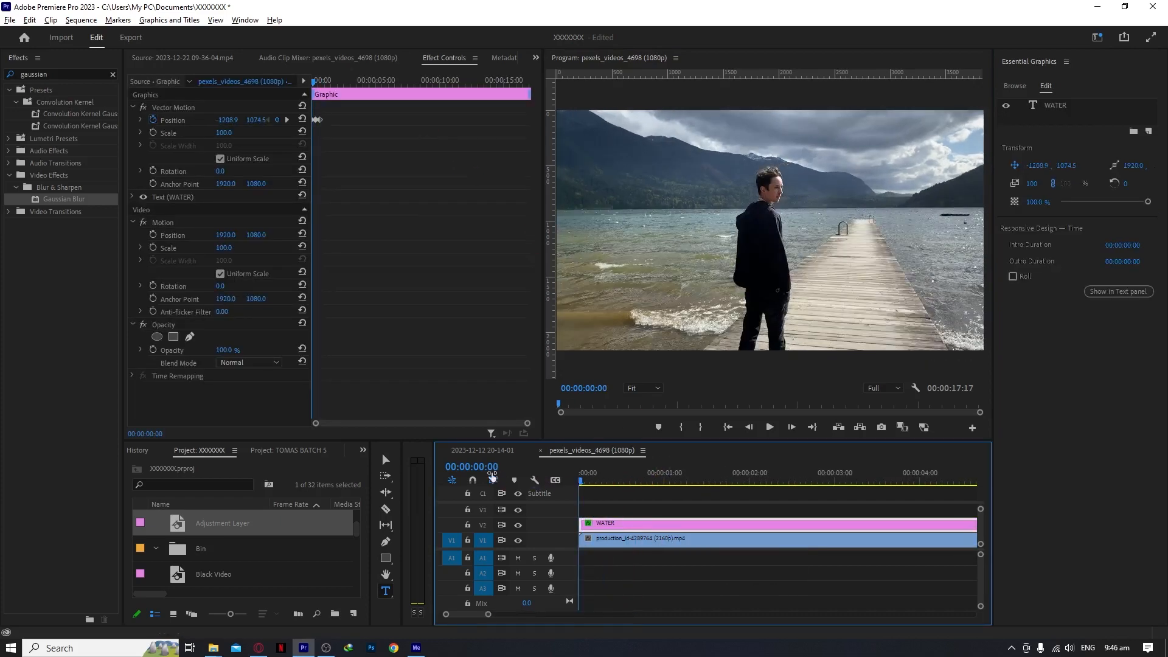
pyautogui.press('space')
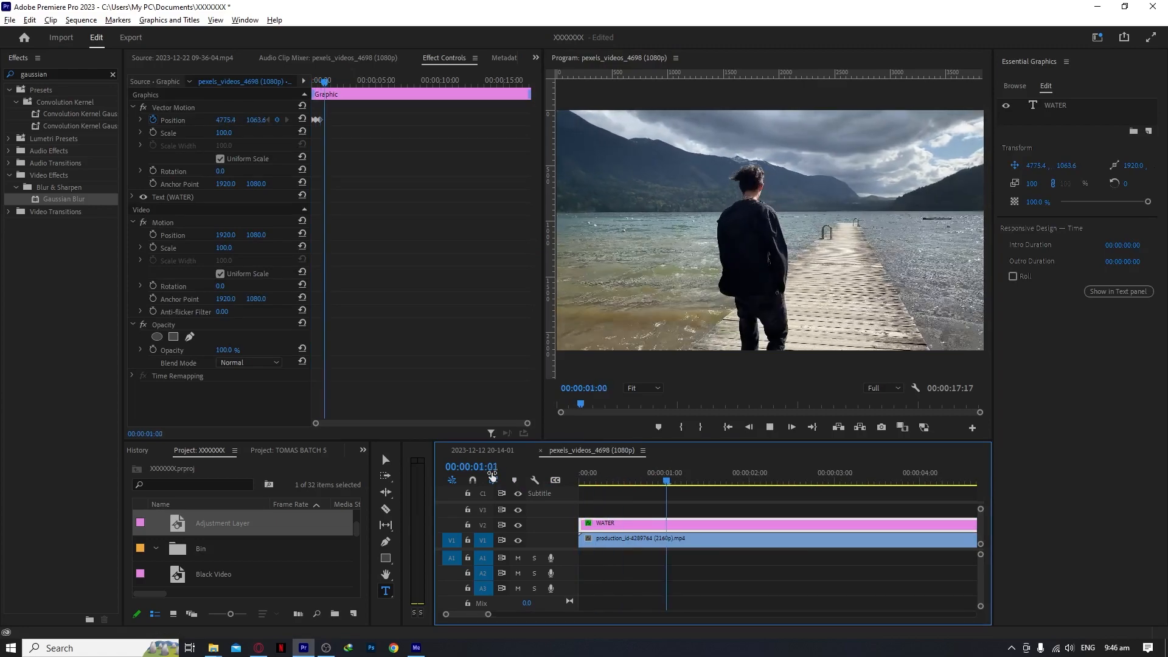
pyautogui.moveTo(611, 483); pyautogui.dragTo(537, 483)
pyautogui.press('space')
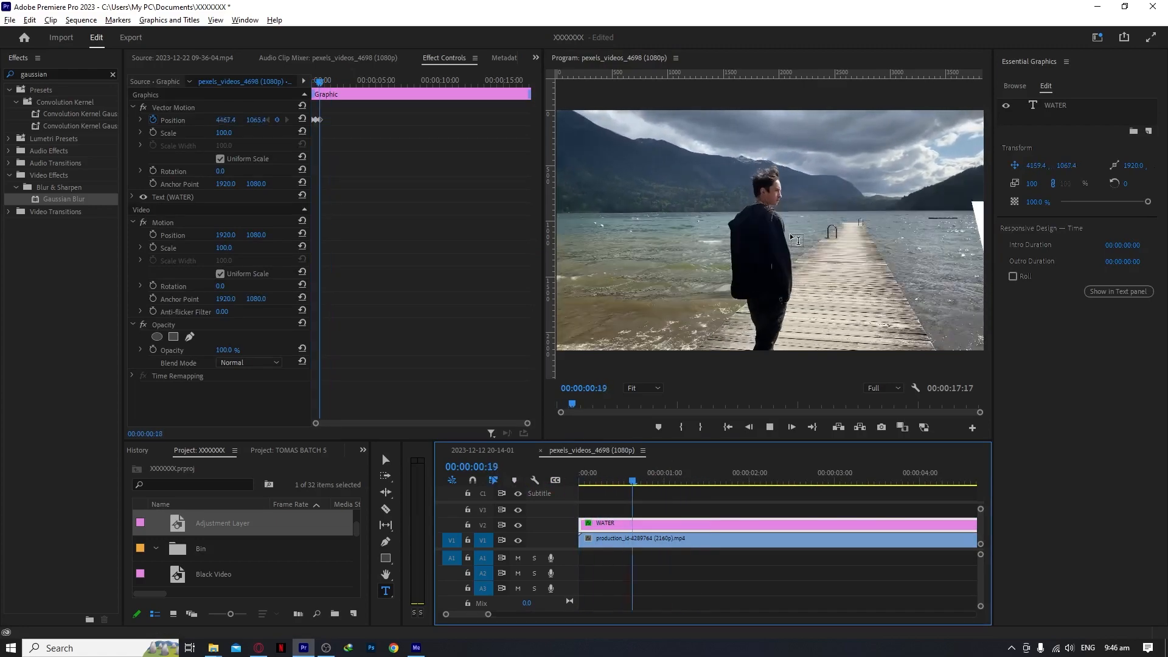
pyautogui.press('space')
pyautogui.click(604, 480)
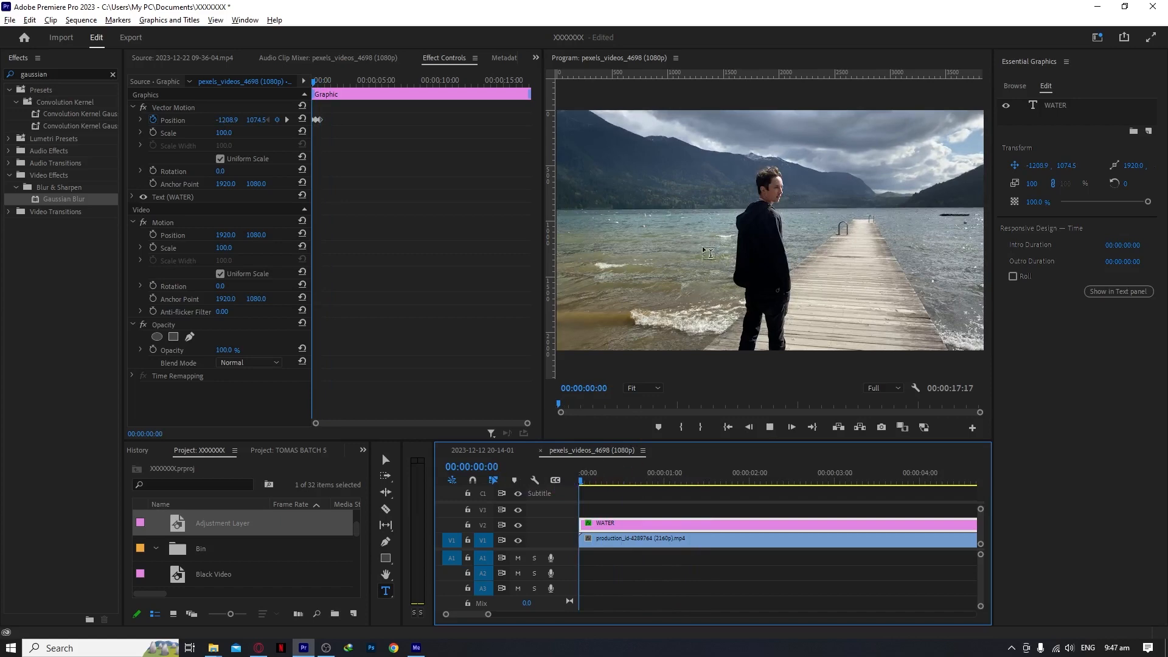
pyautogui.press('space')
pyautogui.press('space')
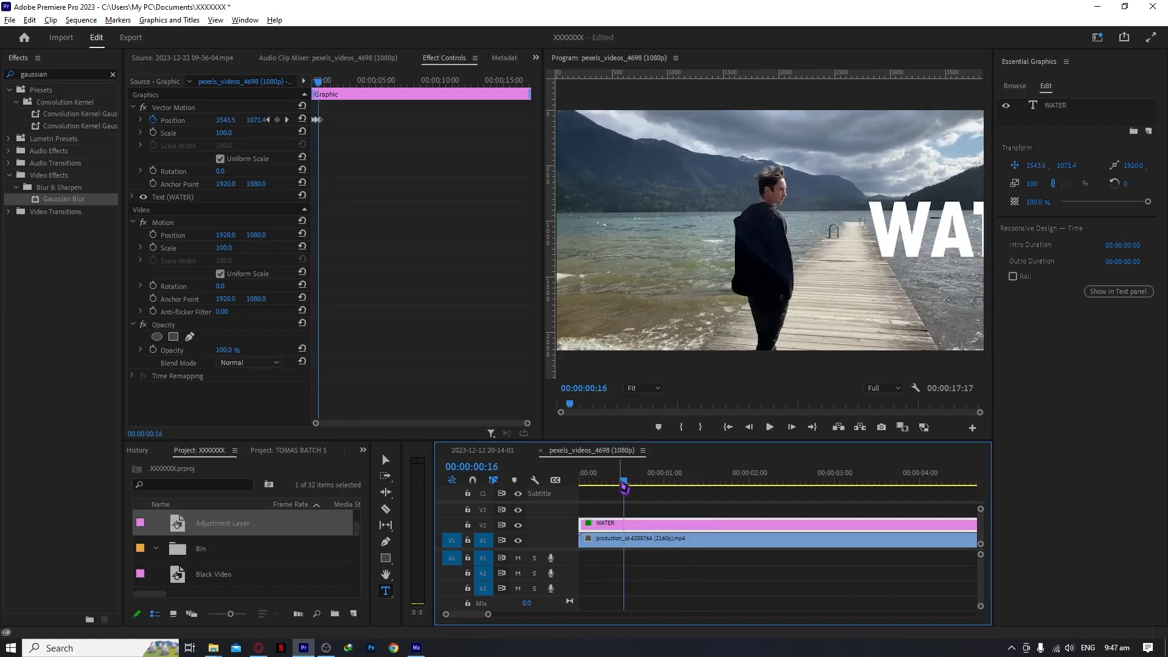
pyautogui.click(390, 165)
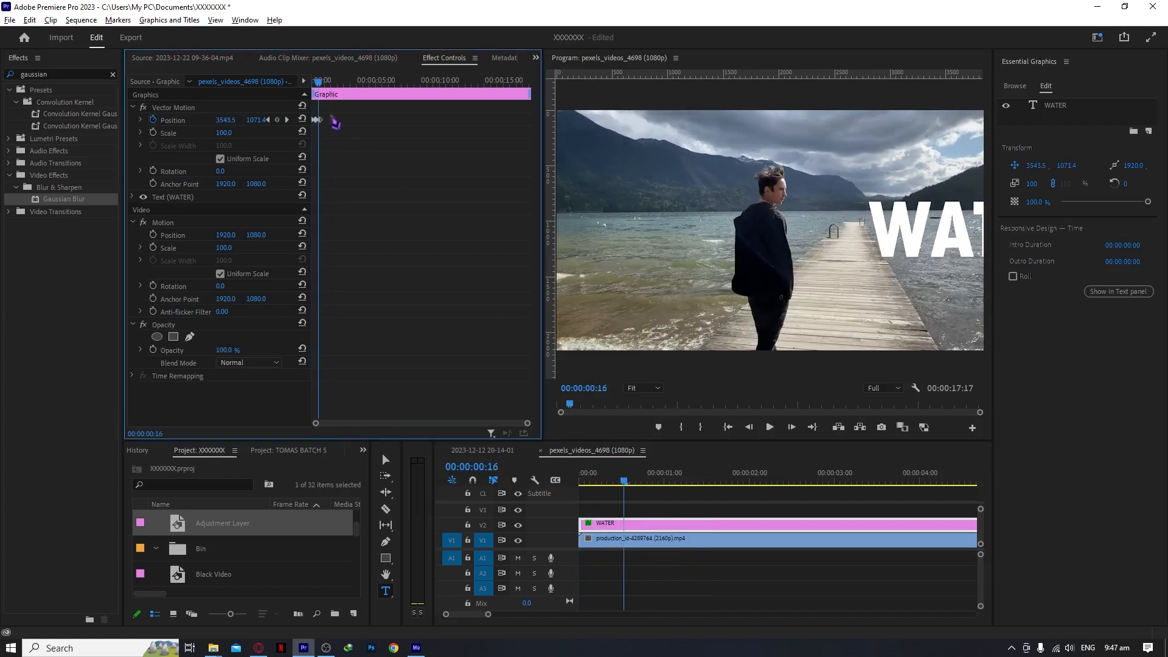
# Enlarge the Position keyframe timeline until the three keyframes spread out, and play the WATER text's slide across the frame.
pyautogui.press('=')
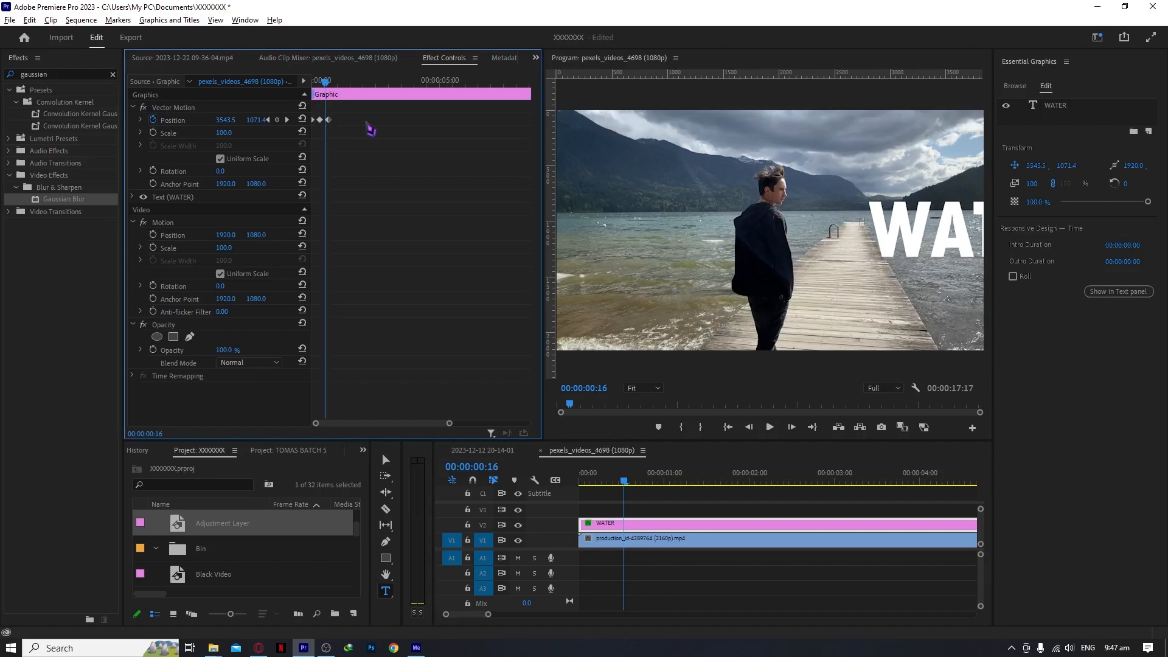
pyautogui.press('=')
pyautogui.press('=')
pyautogui.press('=')
pyautogui.press('-')
pyautogui.moveTo(367, 85); pyautogui.dragTo(303, 80)
pyautogui.press('=')
pyautogui.press('space')
pyautogui.press('space')
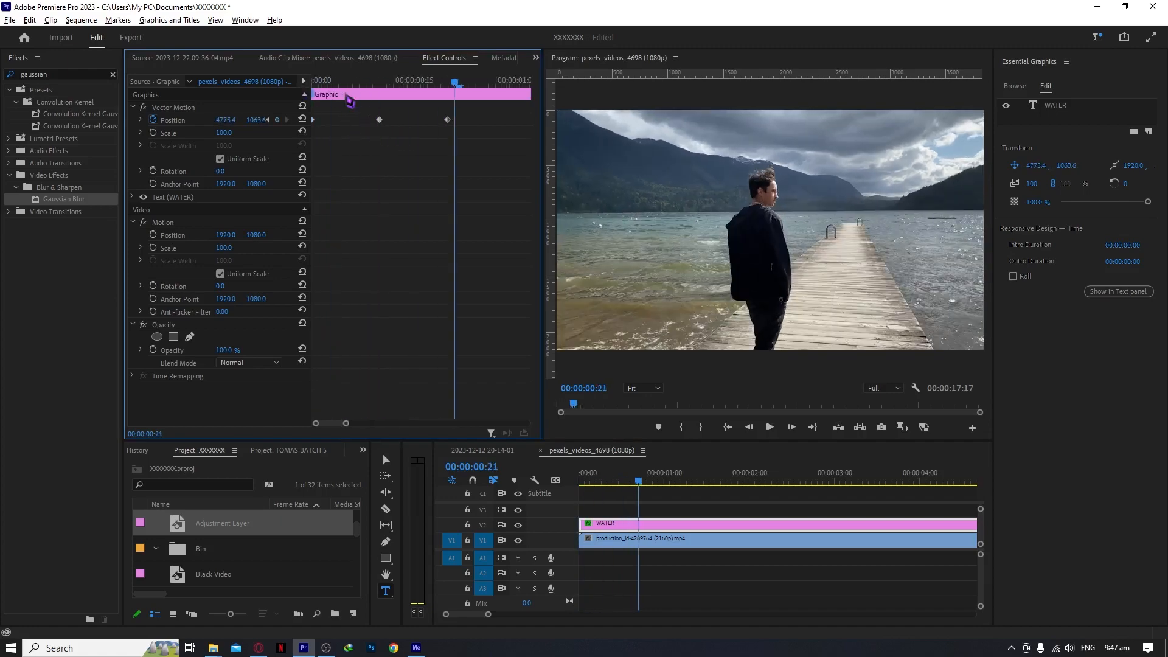
# Copy the WATER graphic's Position keyframe at 00:00:00:10 and paste it at 00:00:00:13.
pyautogui.click(381, 84)
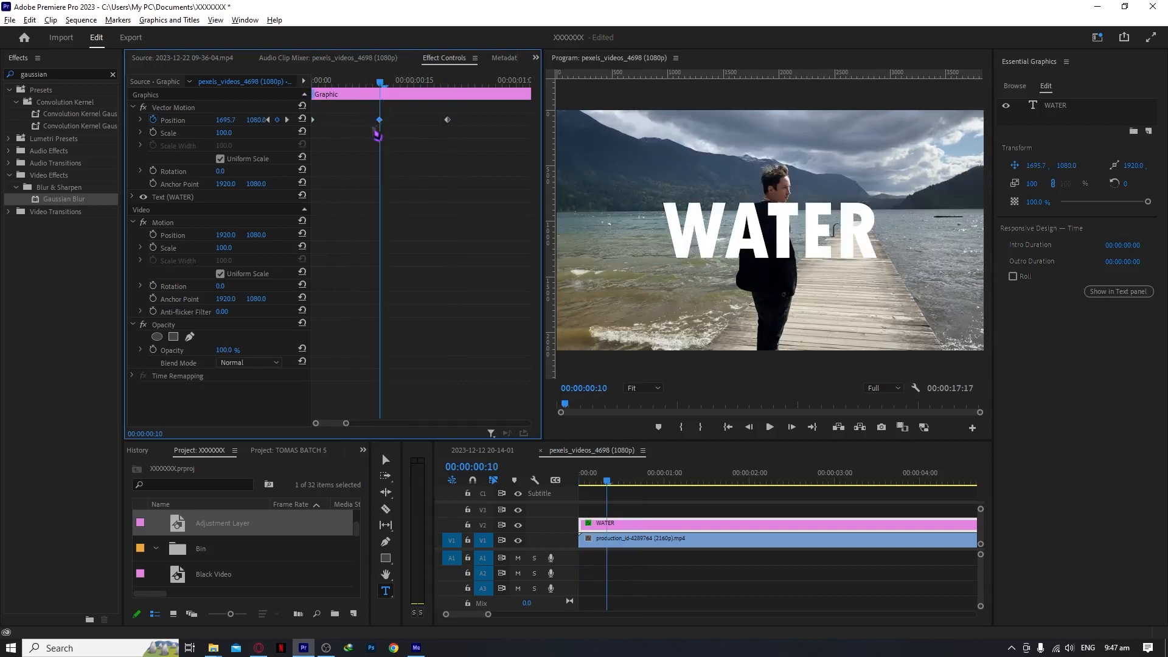
pyautogui.rightClick(381, 121)
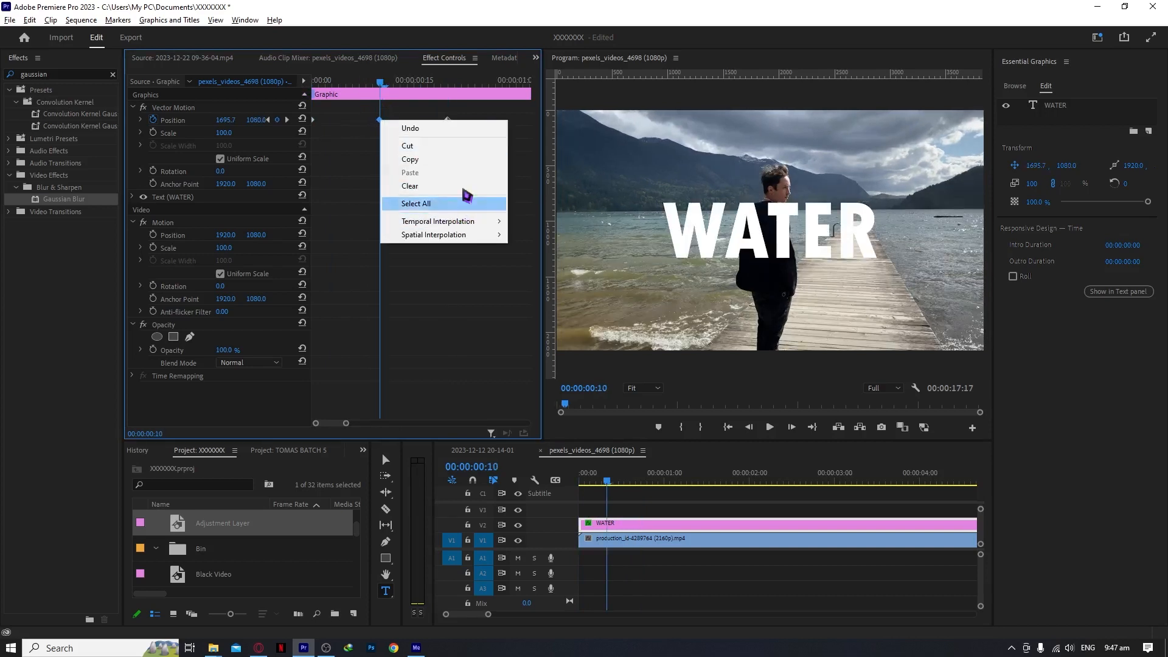
pyautogui.click(427, 159)
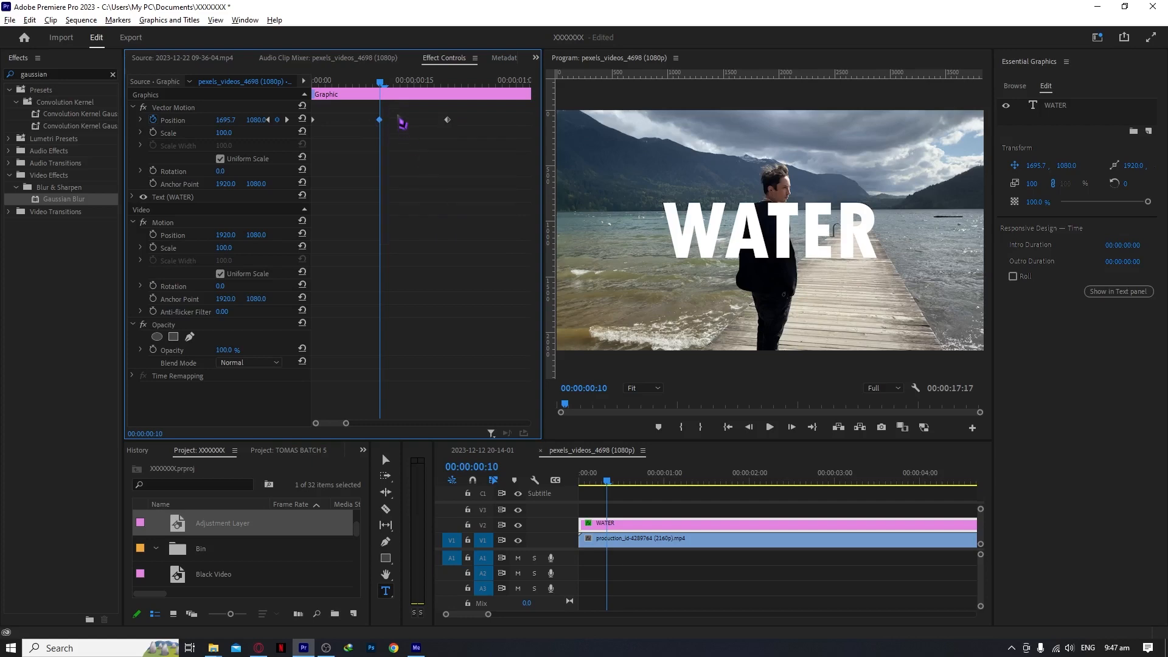
pyautogui.click(400, 83)
pyautogui.rightClick(401, 108)
pyautogui.click(443, 157)
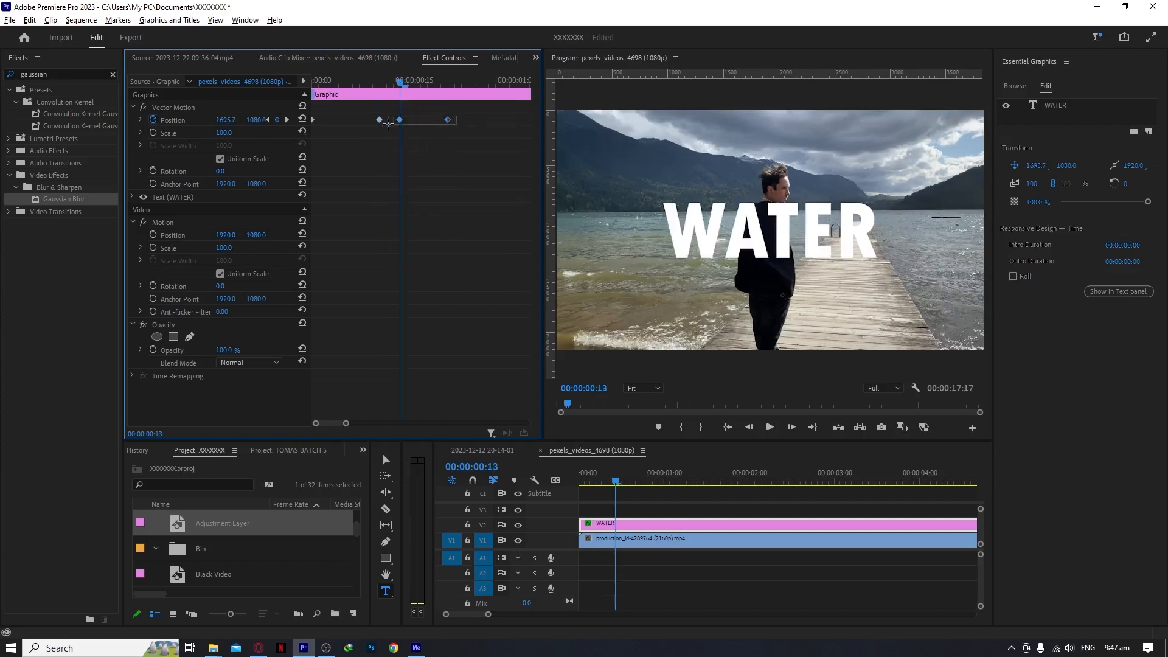
# Shift the last two Position keyframes together to about 00:00:00:28 and 00:00:01:05, playing the slide from the start to check its timing.
pyautogui.moveTo(401, 121); pyautogui.dragTo(437, 125)
pyautogui.moveTo(615, 481); pyautogui.dragTo(543, 490)
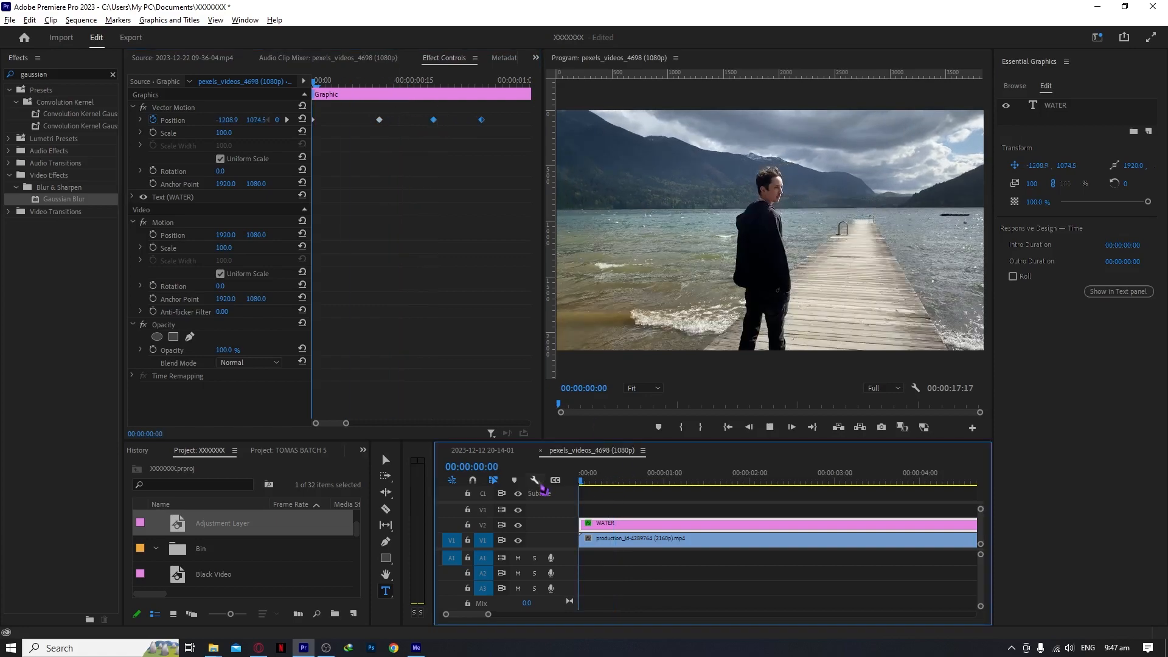
pyautogui.press('space')
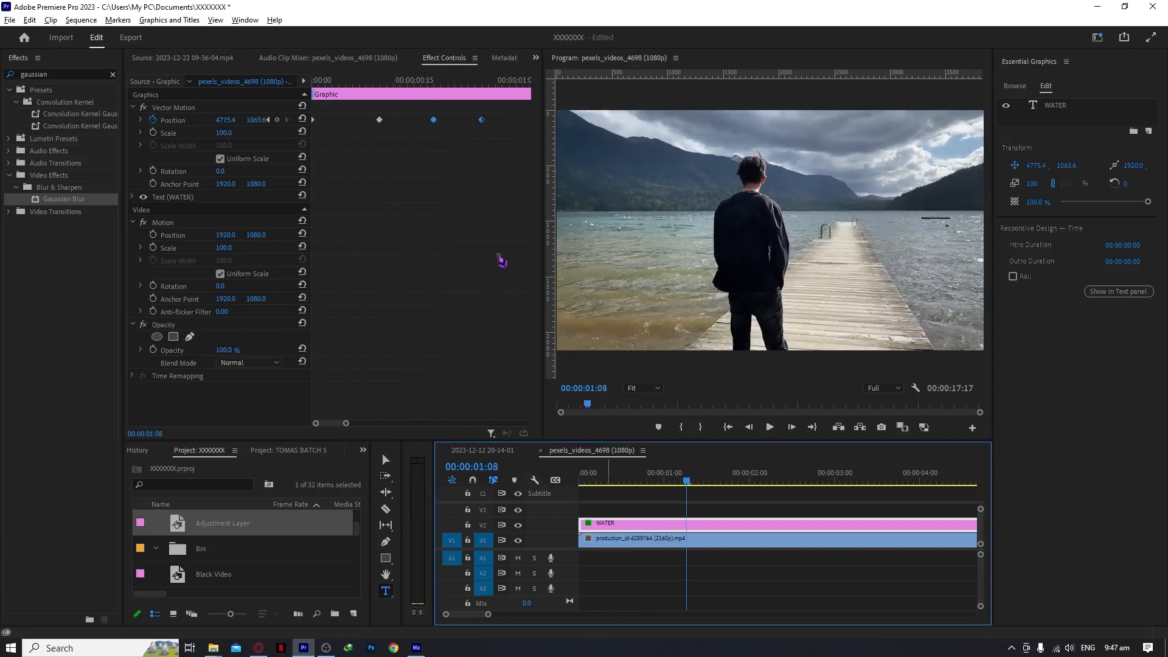
pyautogui.moveTo(490, 108)
pyautogui.mouseDown()
pyautogui.moveTo(407, 125)
pyautogui.moveTo(501, 125)
pyautogui.mouseUp()
pyautogui.press('-')
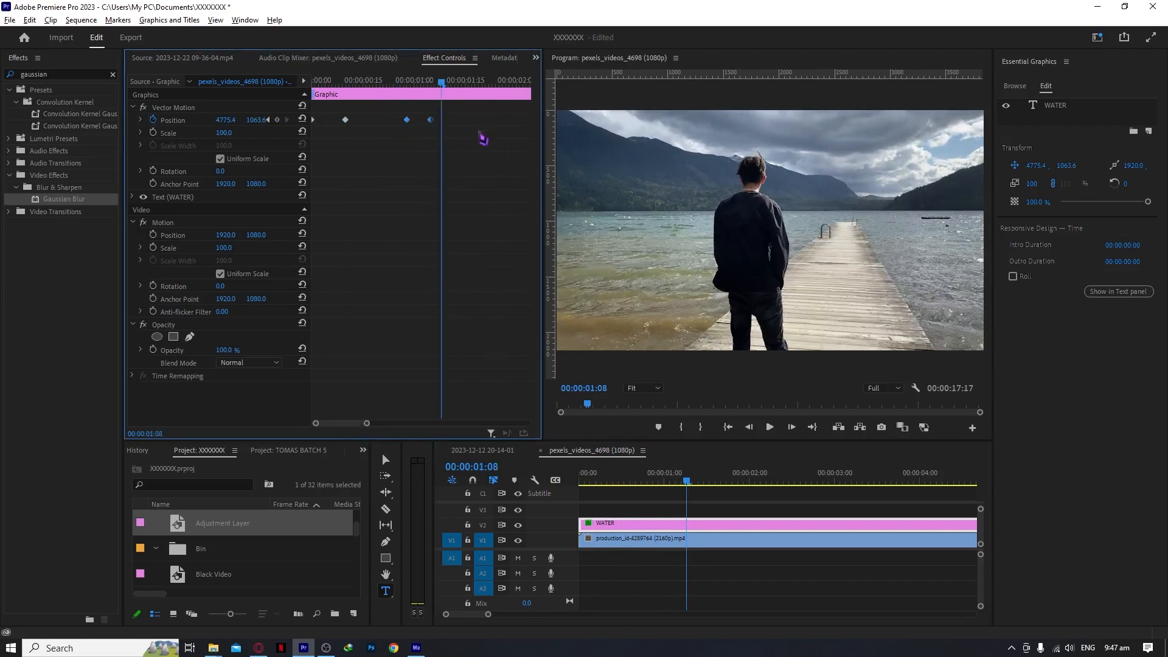
pyautogui.moveTo(647, 481); pyautogui.dragTo(519, 486)
pyautogui.press('space')
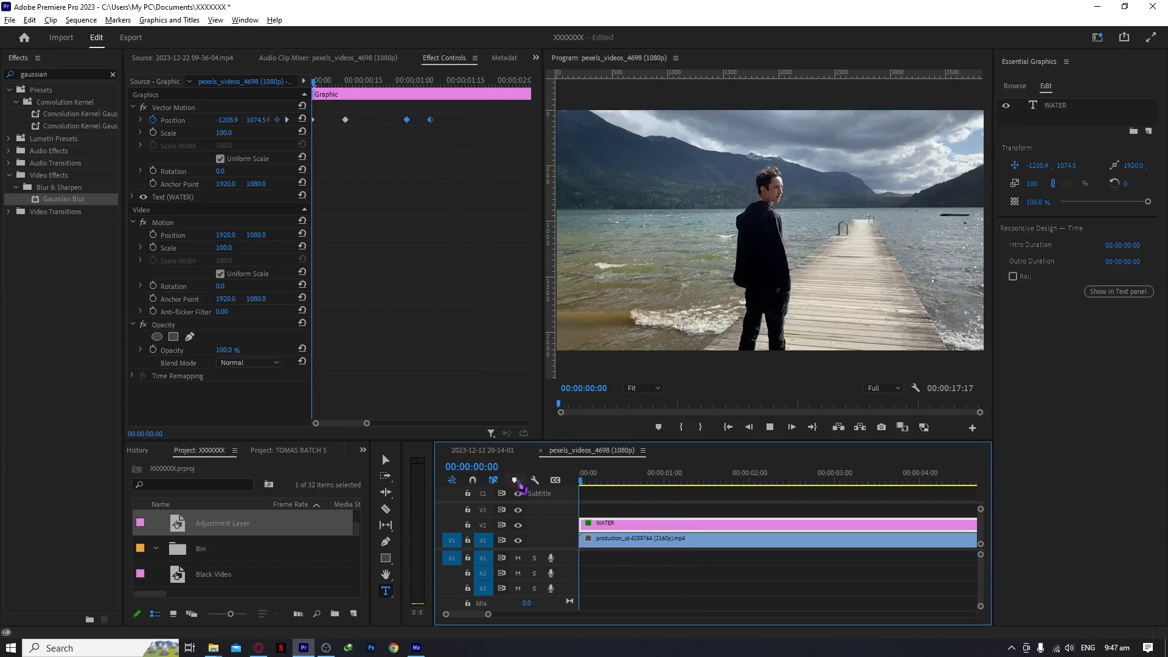
pyautogui.click(744, 482)
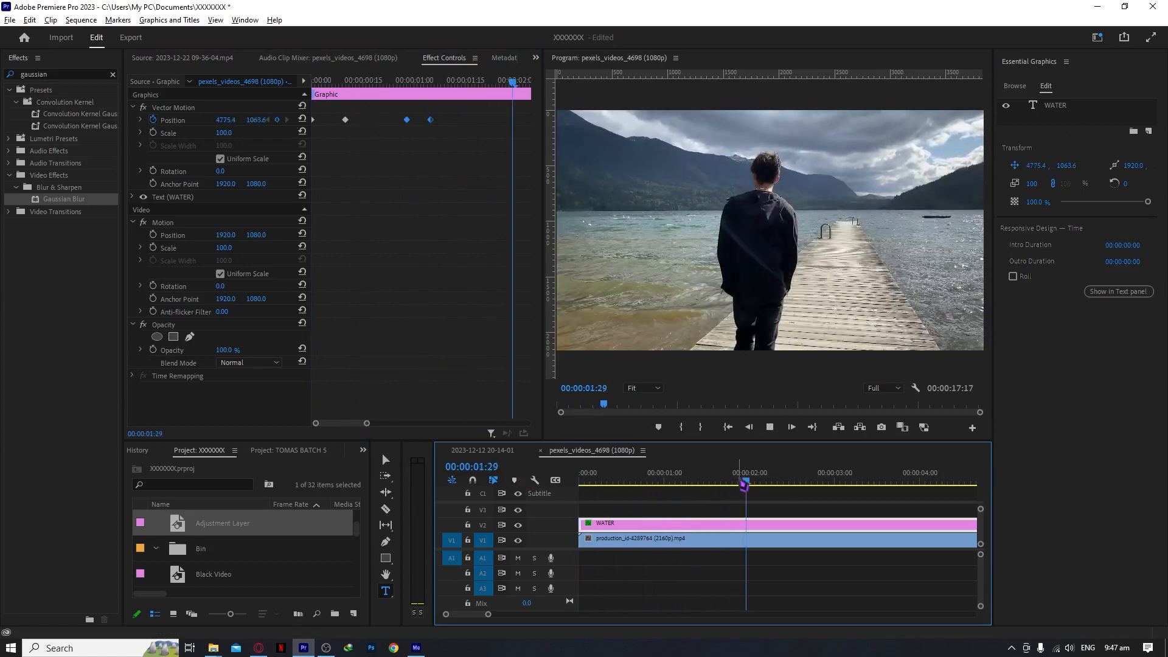
# Set the temporal interpolation of all four Position keyframes to Auto Bezier and play the slide from the start.
pyautogui.click(386, 167)
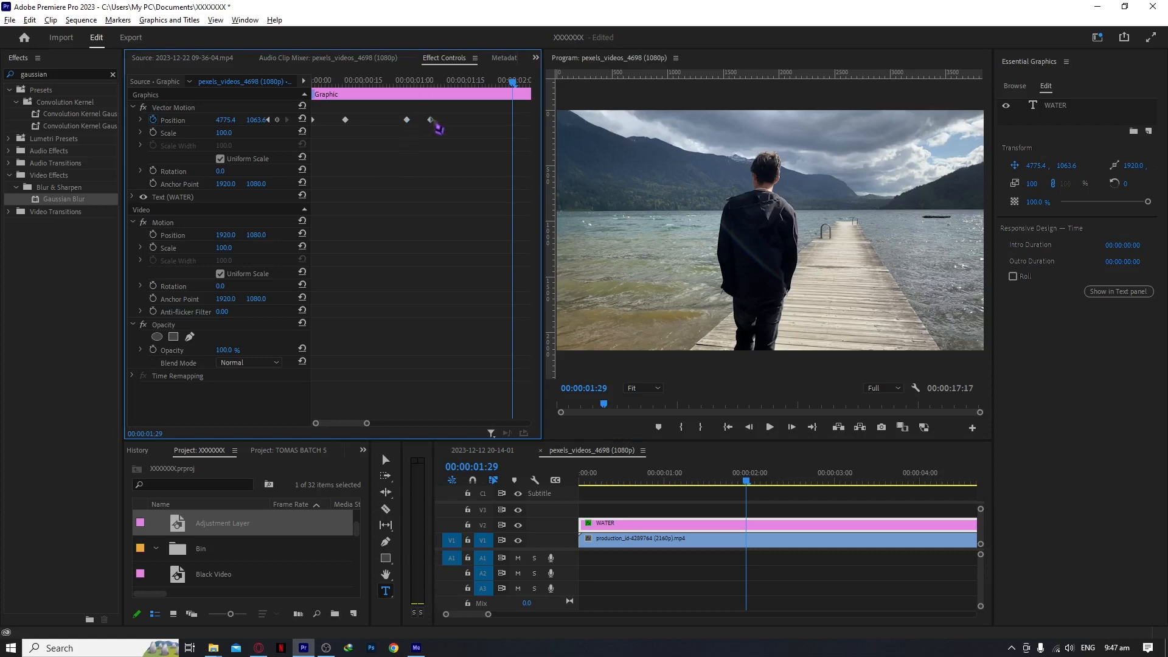
pyautogui.moveTo(459, 112); pyautogui.dragTo(229, 148)
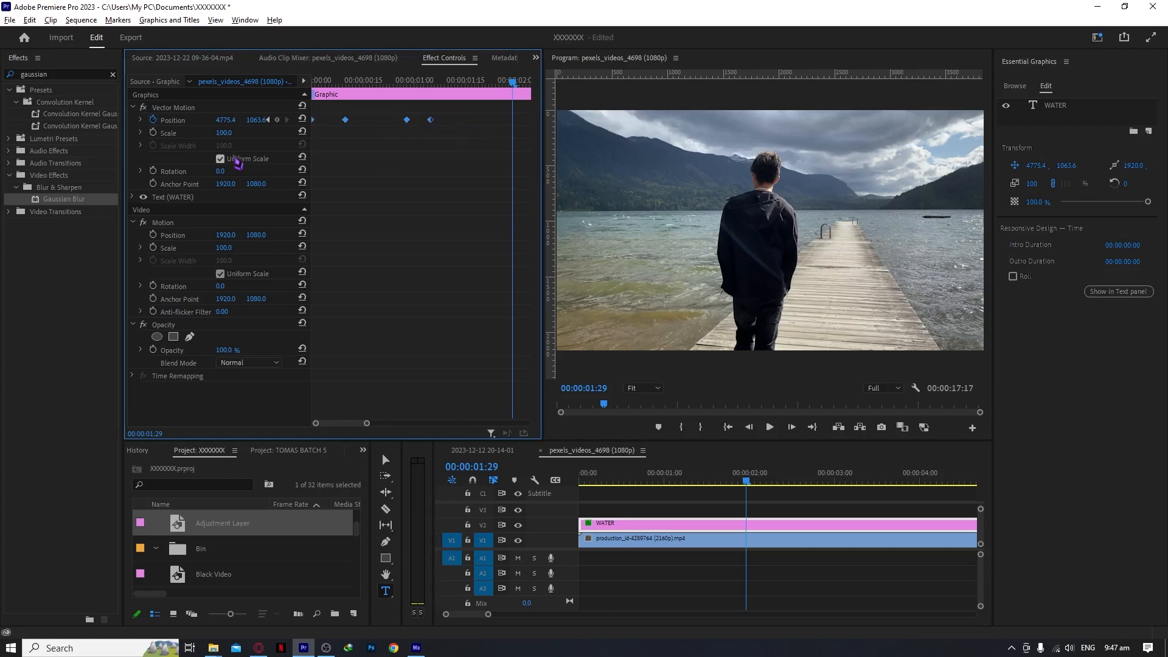
pyautogui.rightClick(432, 123)
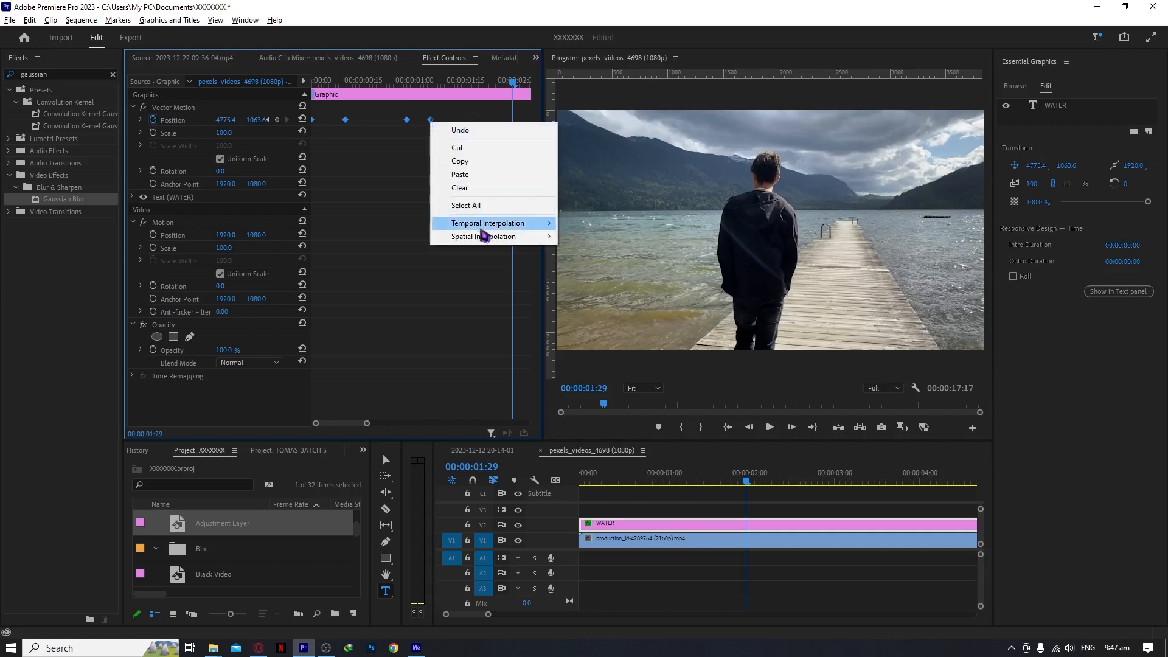
pyautogui.moveTo(485, 229)
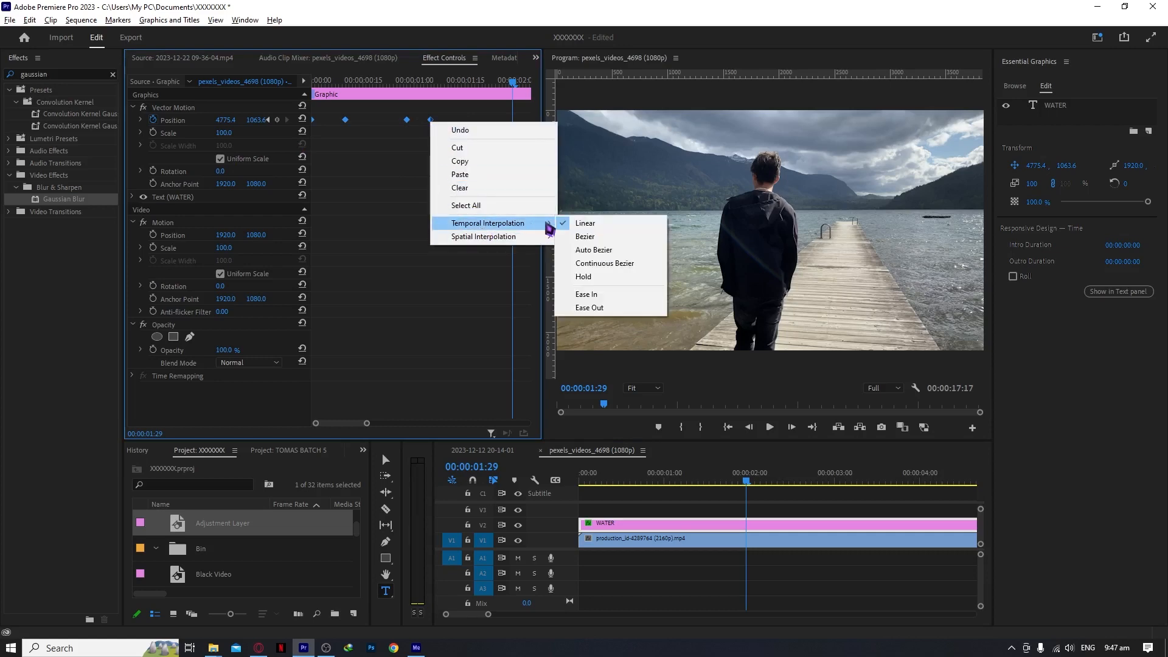
pyautogui.click(606, 250)
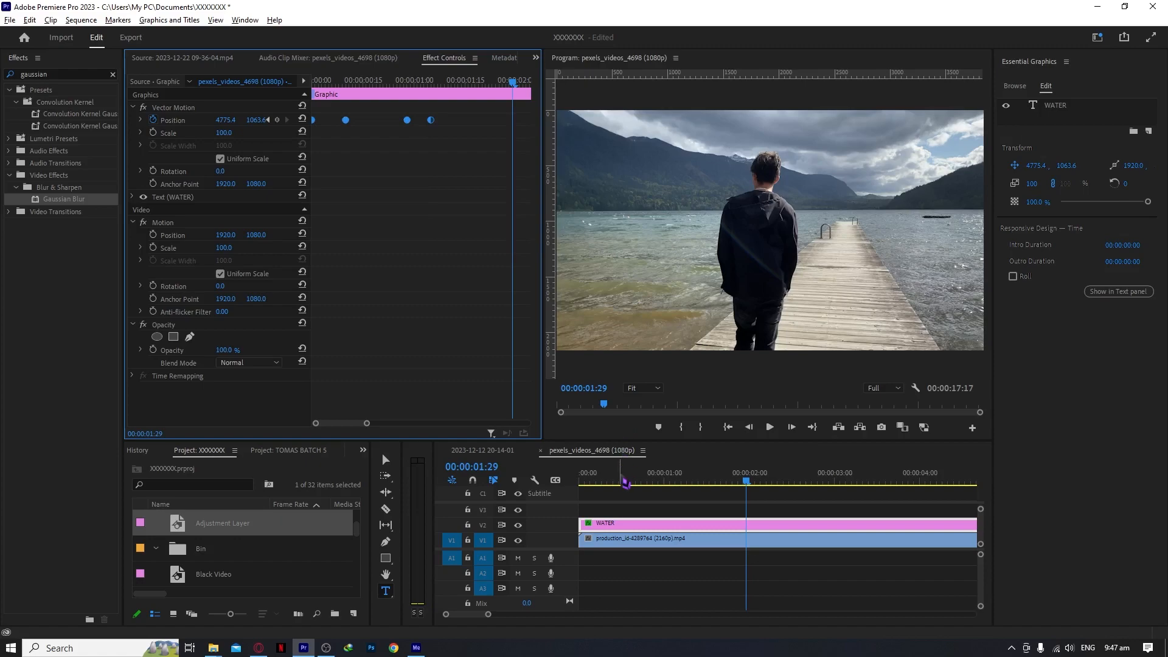
pyautogui.moveTo(625, 477); pyautogui.dragTo(488, 482)
pyautogui.press('space')
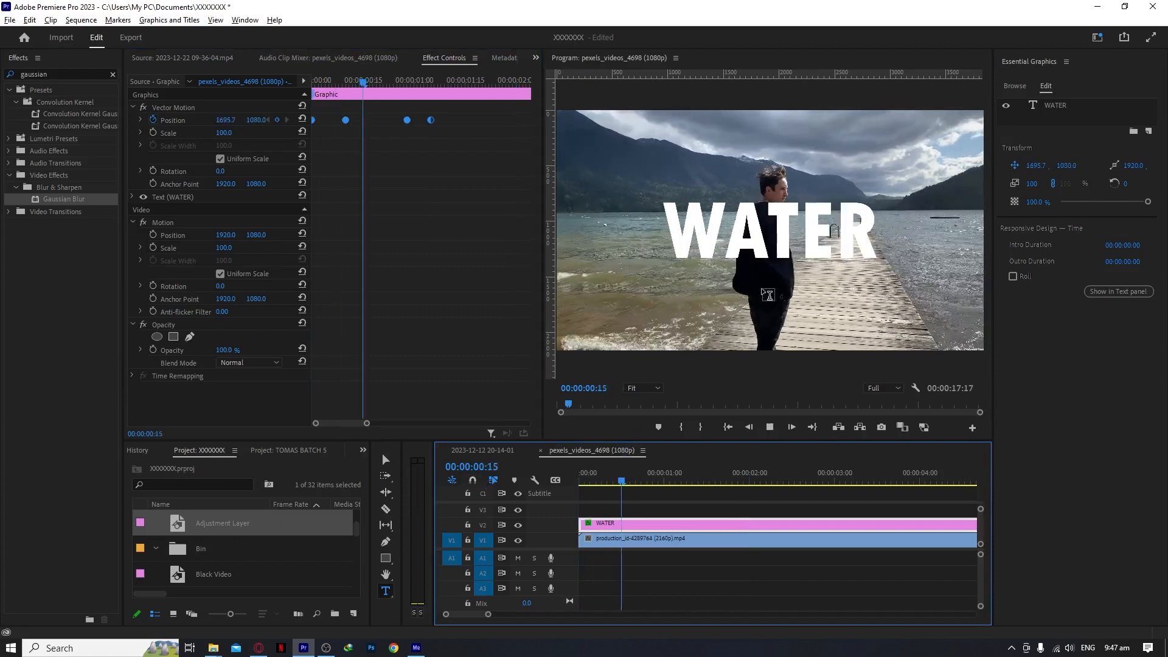
pyautogui.press('space')
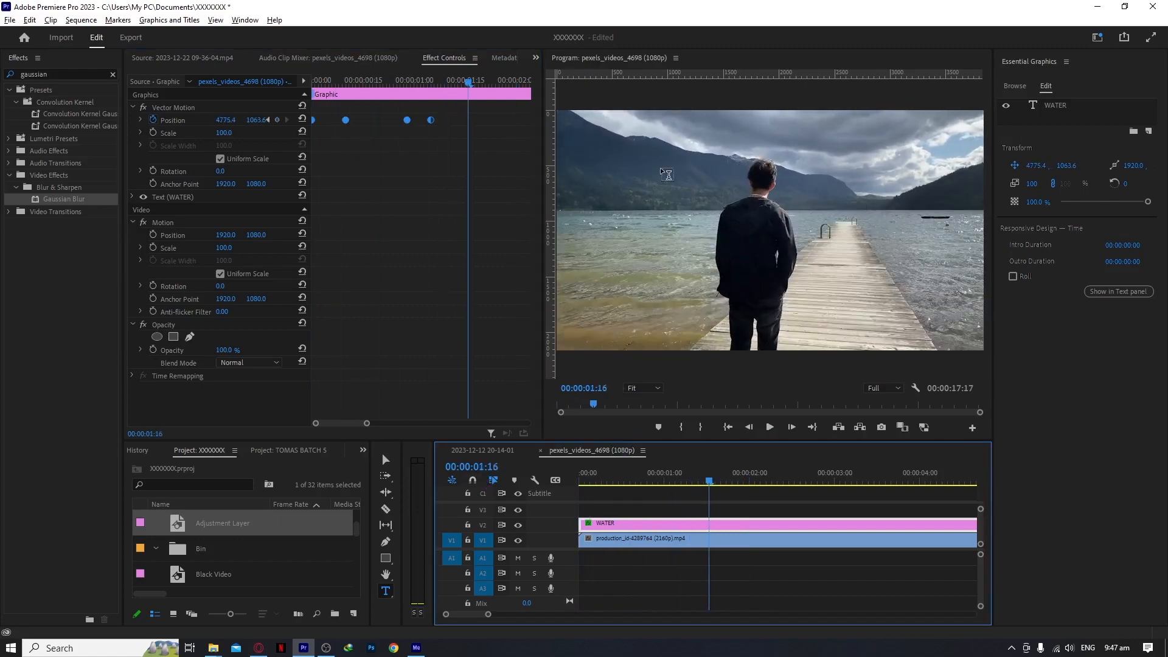
# Try Bezier temporal interpolation on all four Position keyframes and play the WATER slide.
pyautogui.moveTo(444, 112); pyautogui.dragTo(265, 137)
pyautogui.rightClick(433, 120)
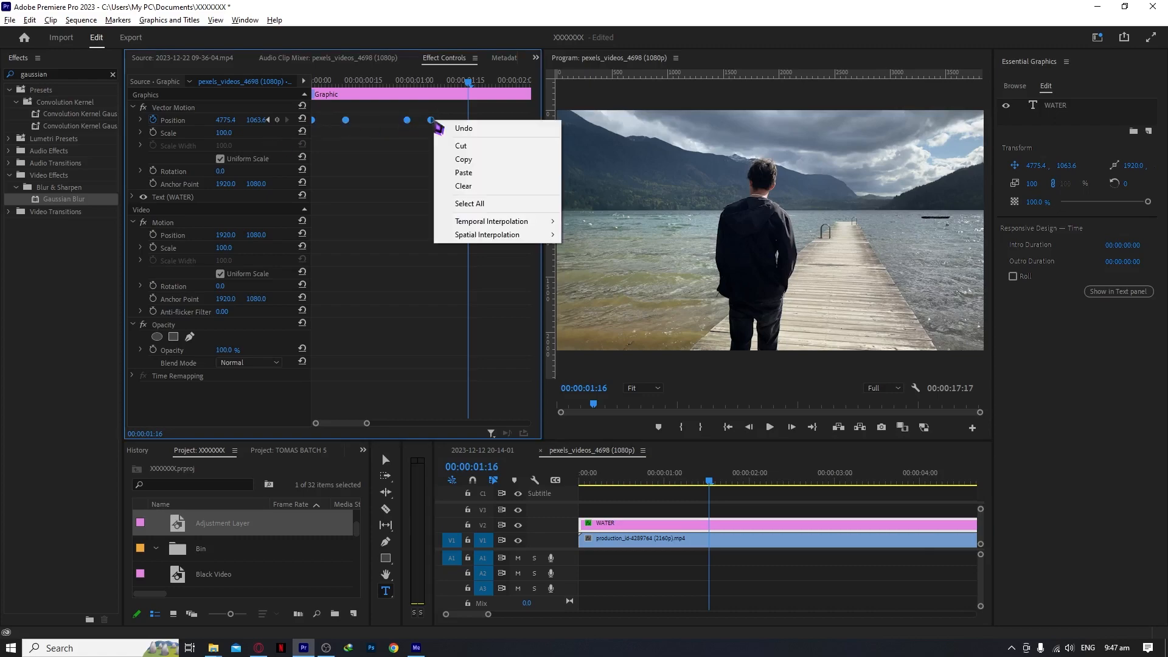
pyautogui.moveTo(541, 226)
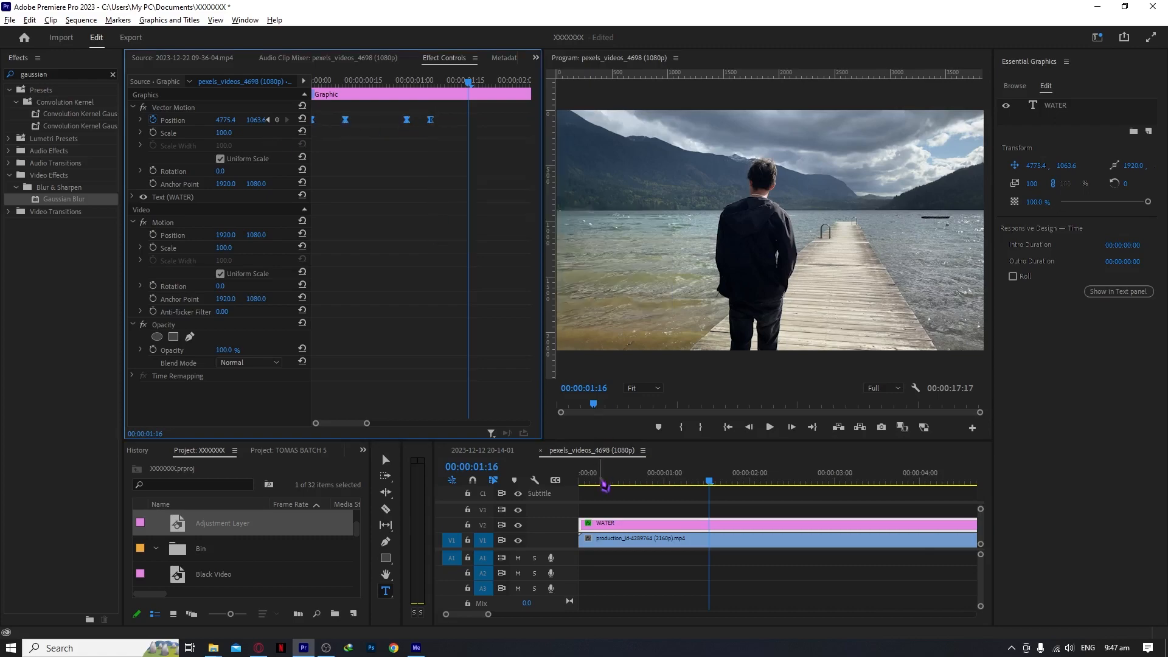
pyautogui.moveTo(602, 477); pyautogui.dragTo(451, 456)
pyautogui.press('space')
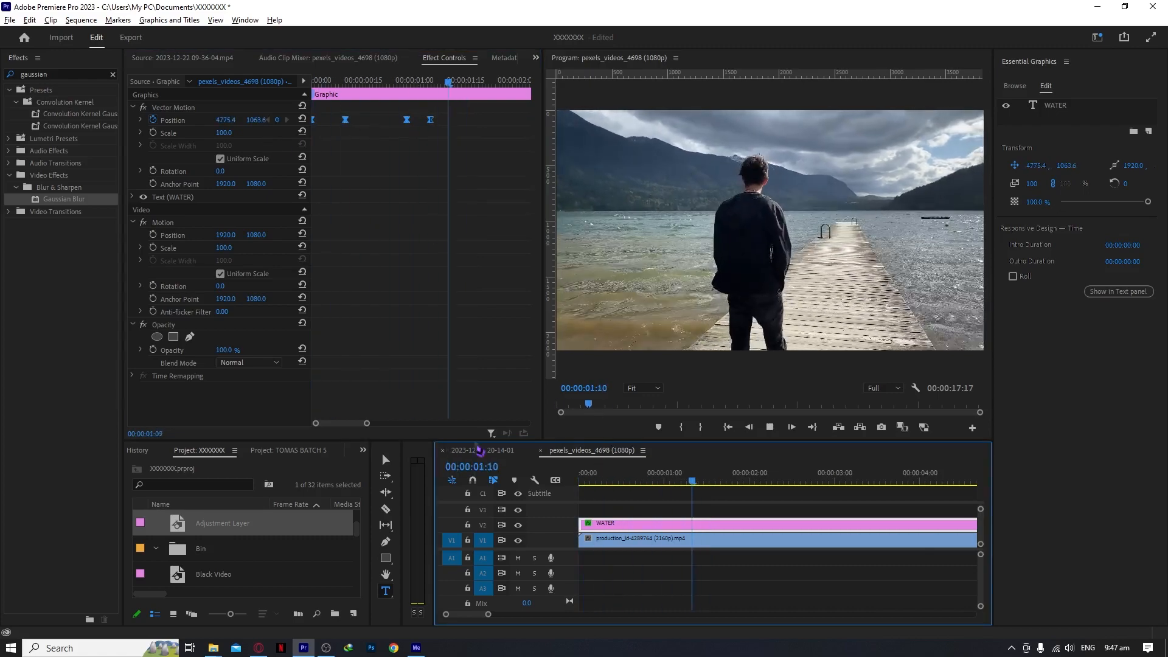
pyautogui.press('space')
# Spread the last three Position keyframes out to about 00:00:00:19, 00:00:01:08 and 00:00:02:00, and play the slower slide.
pyautogui.click(425, 137)
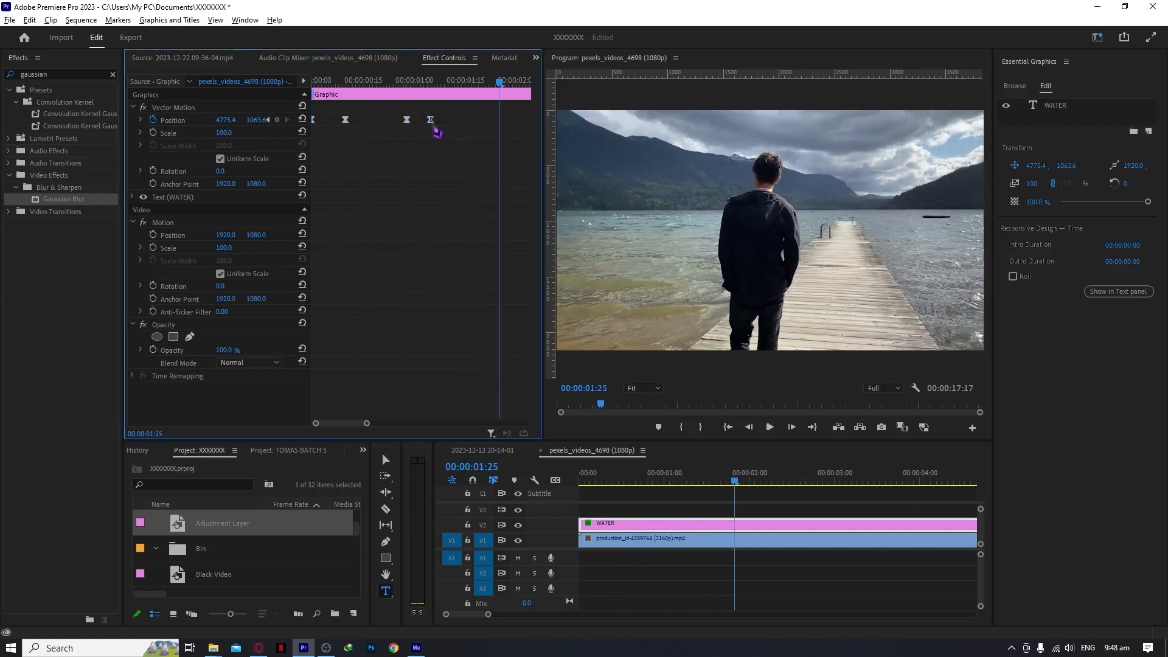
pyautogui.moveTo(434, 127)
pyautogui.mouseDown()
pyautogui.moveTo(471, 124)
pyautogui.moveTo(443, 124)
pyautogui.mouseUp()
pyautogui.moveTo(344, 124); pyautogui.dragTo(380, 127)
pyautogui.moveTo(471, 120); pyautogui.dragTo(515, 120)
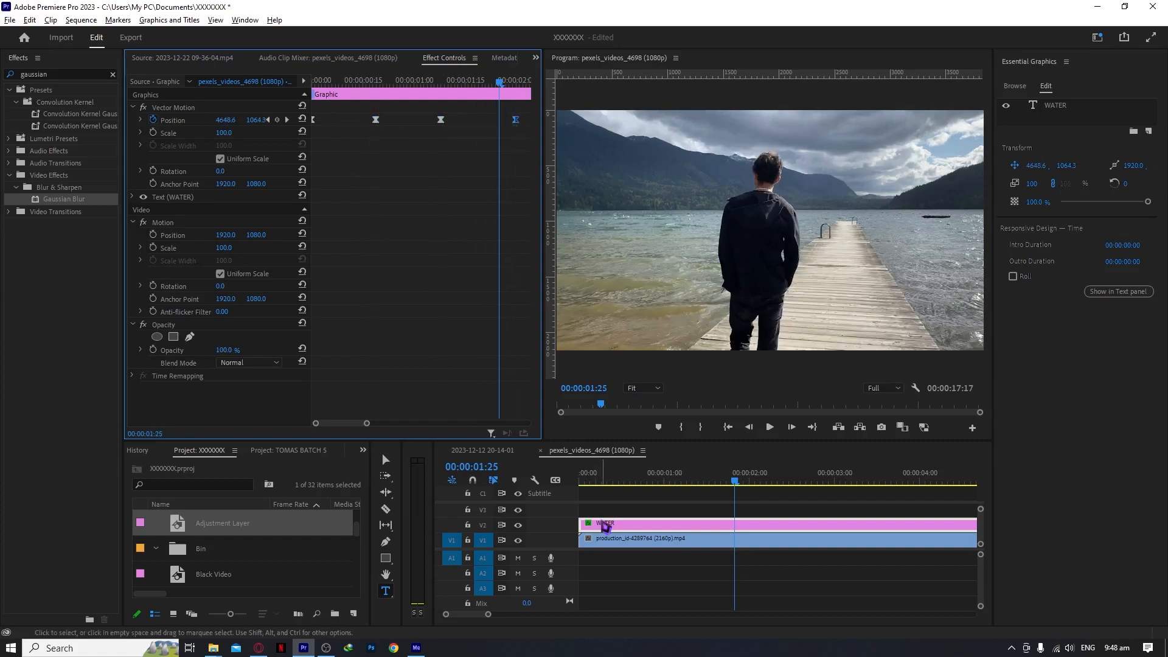
pyautogui.moveTo(604, 477); pyautogui.dragTo(484, 475)
pyautogui.press('space')
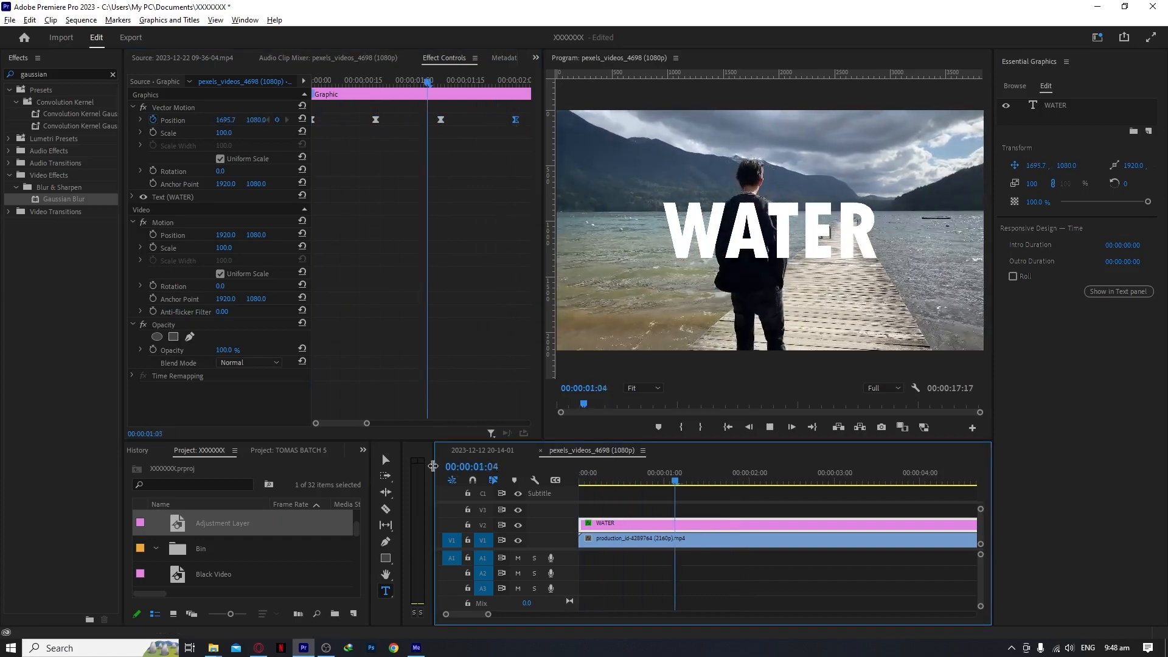
pyautogui.press('space')
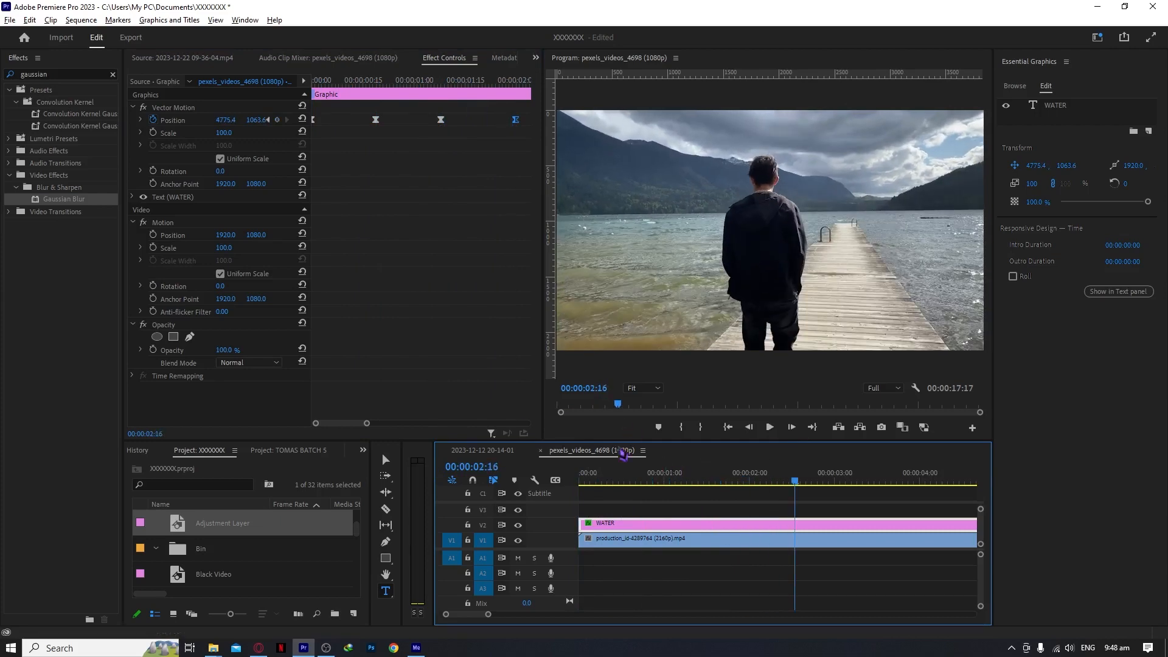
# Change the temporal interpolation of all four spread-out Position keyframes from Bezier to Auto Bezier.
pyautogui.click(638, 476)
pyautogui.moveTo(526, 111); pyautogui.dragTo(313, 131)
pyautogui.rightClick(444, 118)
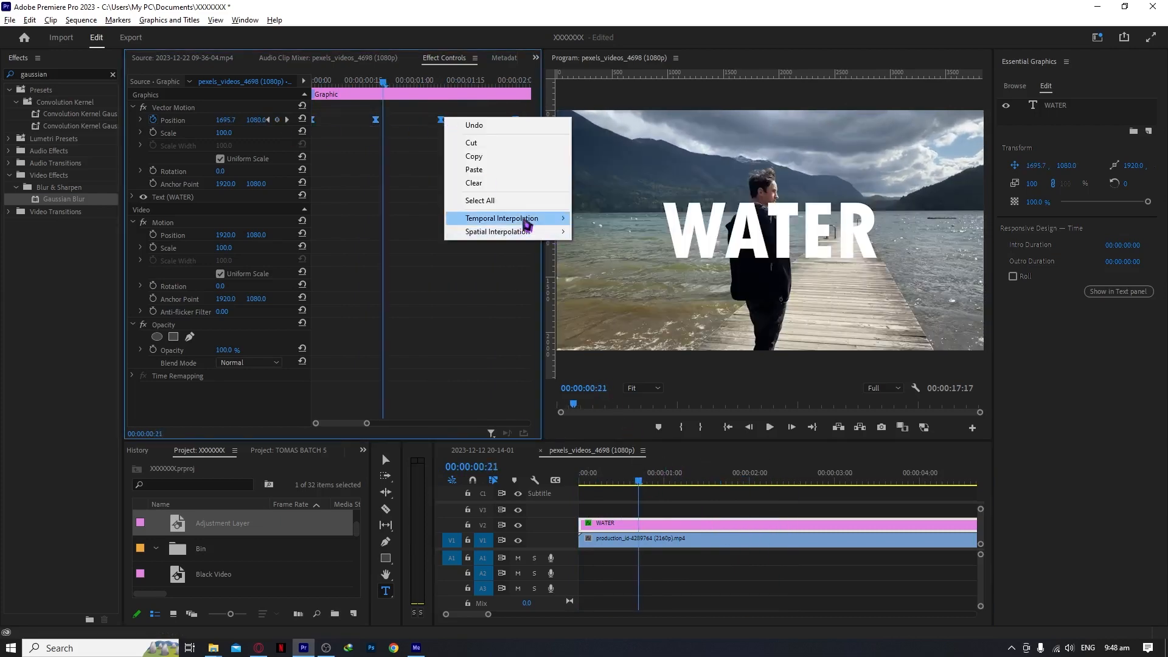
pyautogui.moveTo(481, 223)
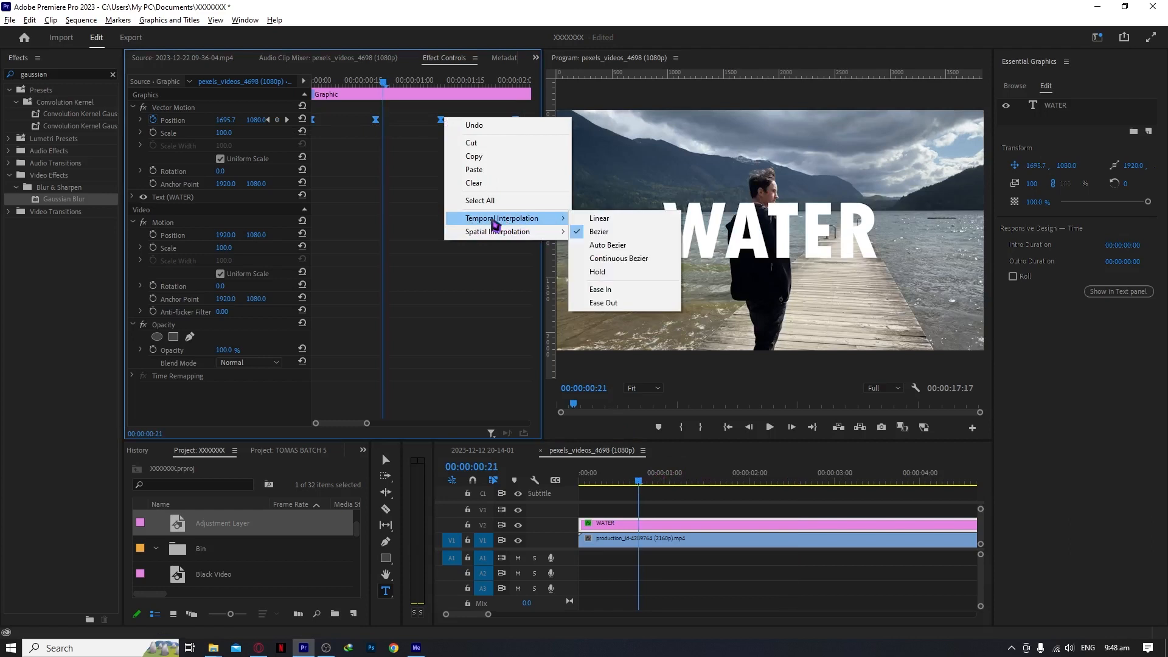
pyautogui.click(639, 245)
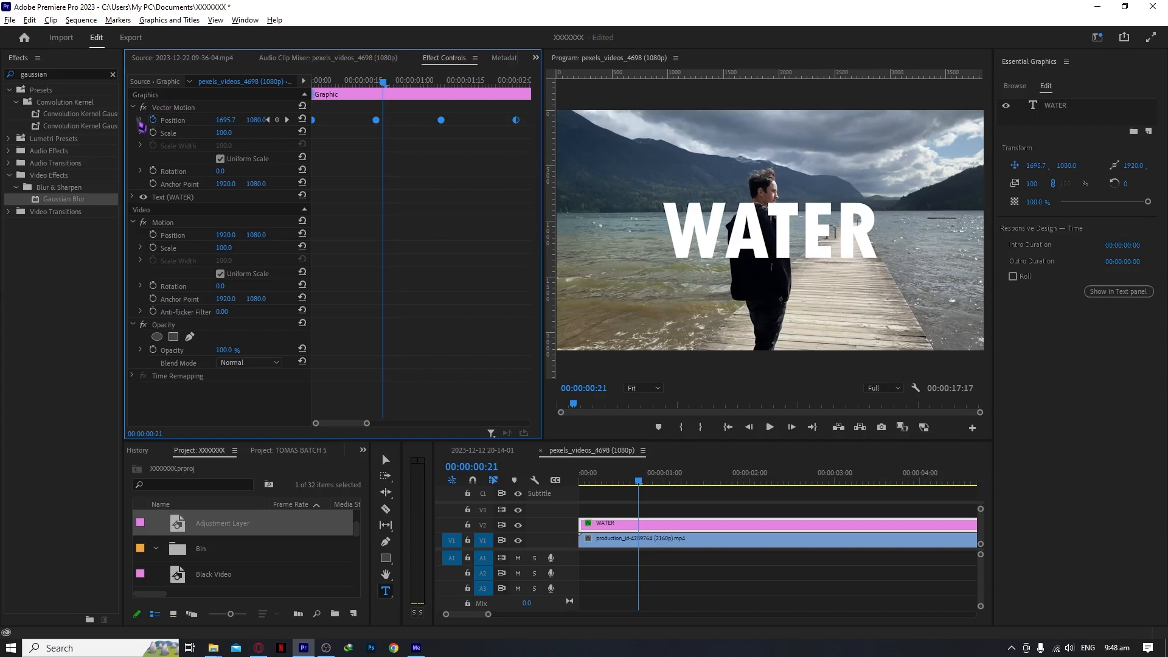
# Stretch the middle Position keyframes' velocity handles outward for a flat centre between a steep peak at each end, and play the slide.
pyautogui.click(140, 120)
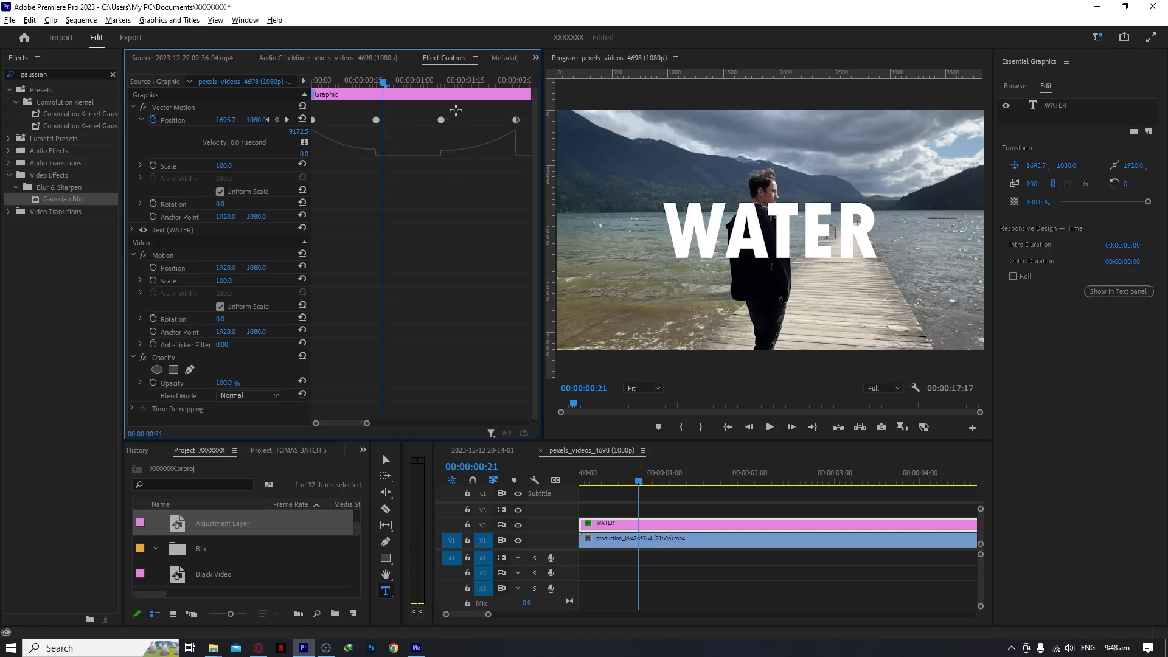
pyautogui.moveTo(455, 110); pyautogui.dragTo(339, 176)
pyautogui.moveTo(325, 166); pyautogui.dragTo(320, 143)
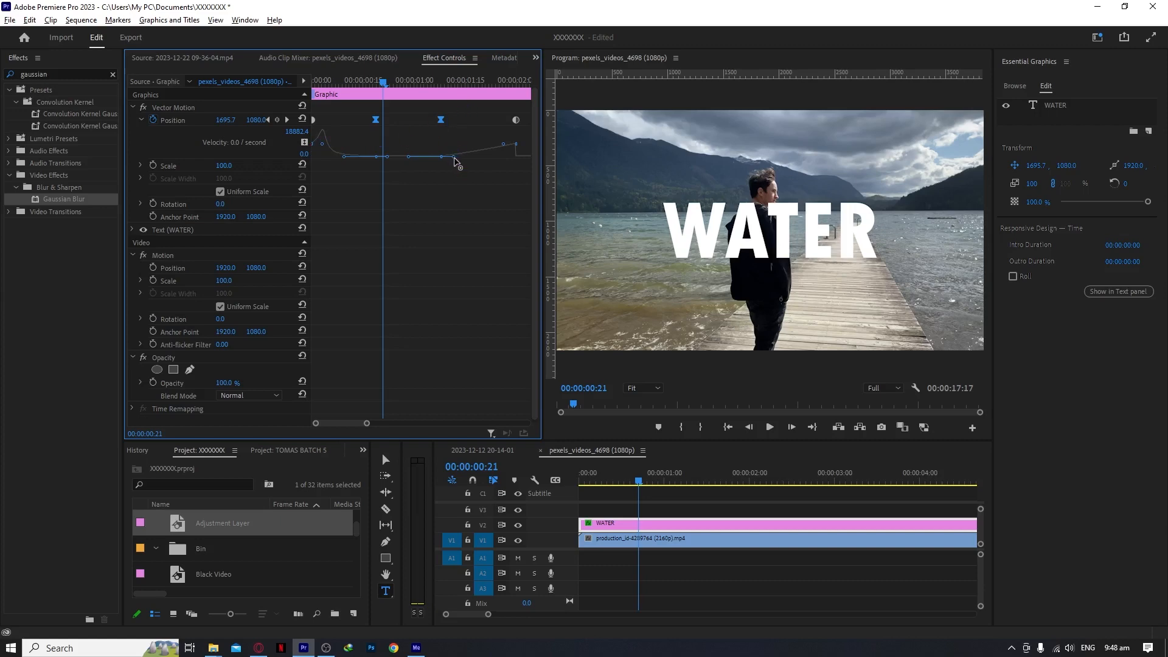
pyautogui.moveTo(458, 162); pyautogui.dragTo(477, 170)
pyautogui.moveTo(626, 484); pyautogui.dragTo(492, 494)
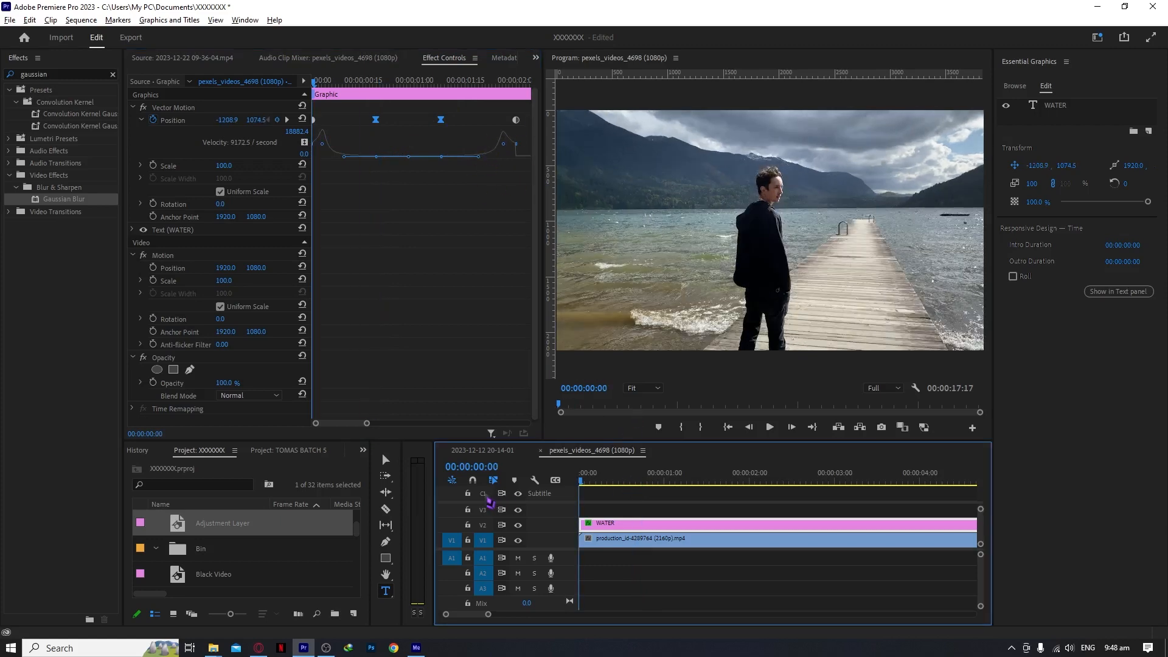
pyautogui.press('space')
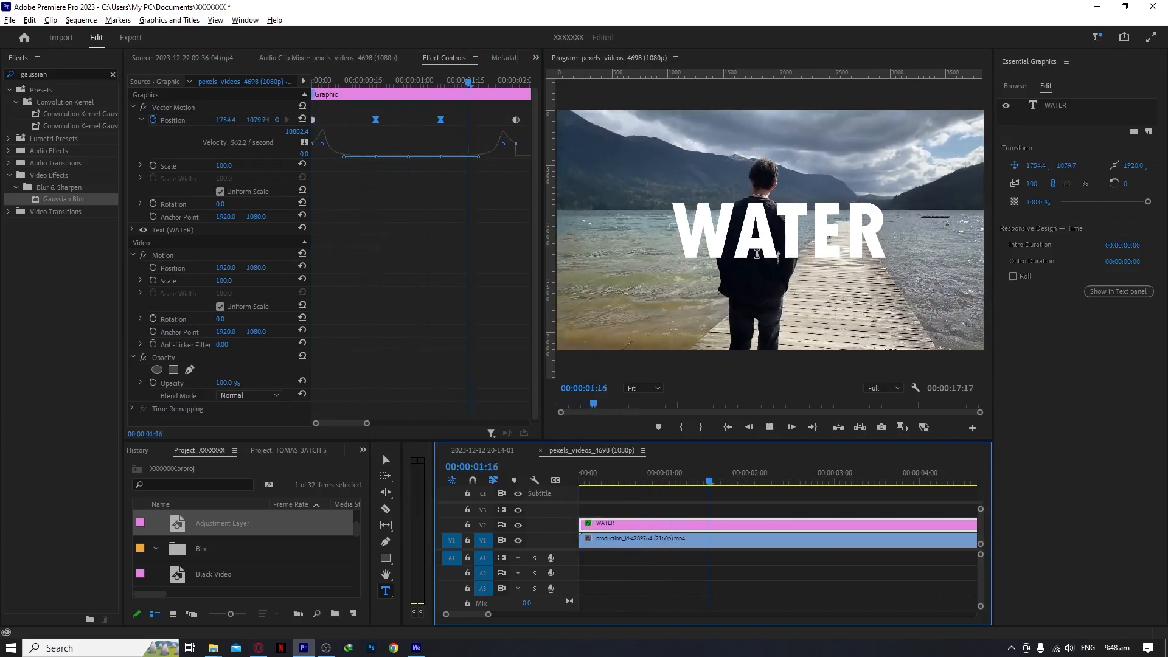
pyautogui.press('space')
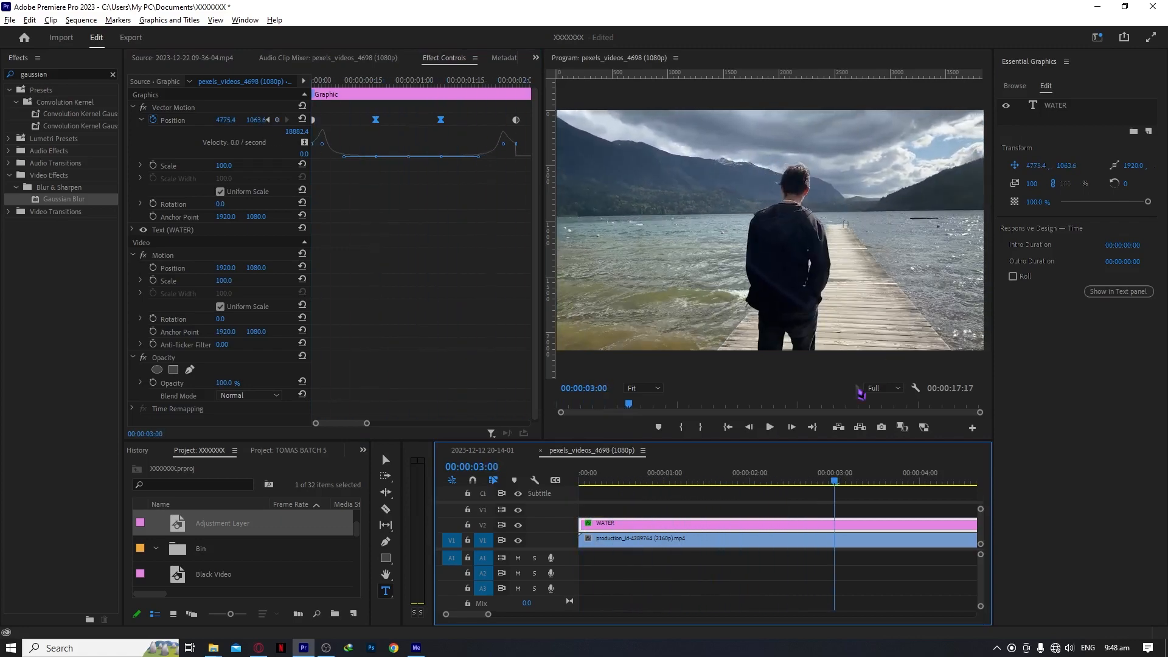
# Split the WATER clip on V2 just after 00:00:03:12 and delete the remainder to its end.
pyautogui.press('-')
pyautogui.press('-')
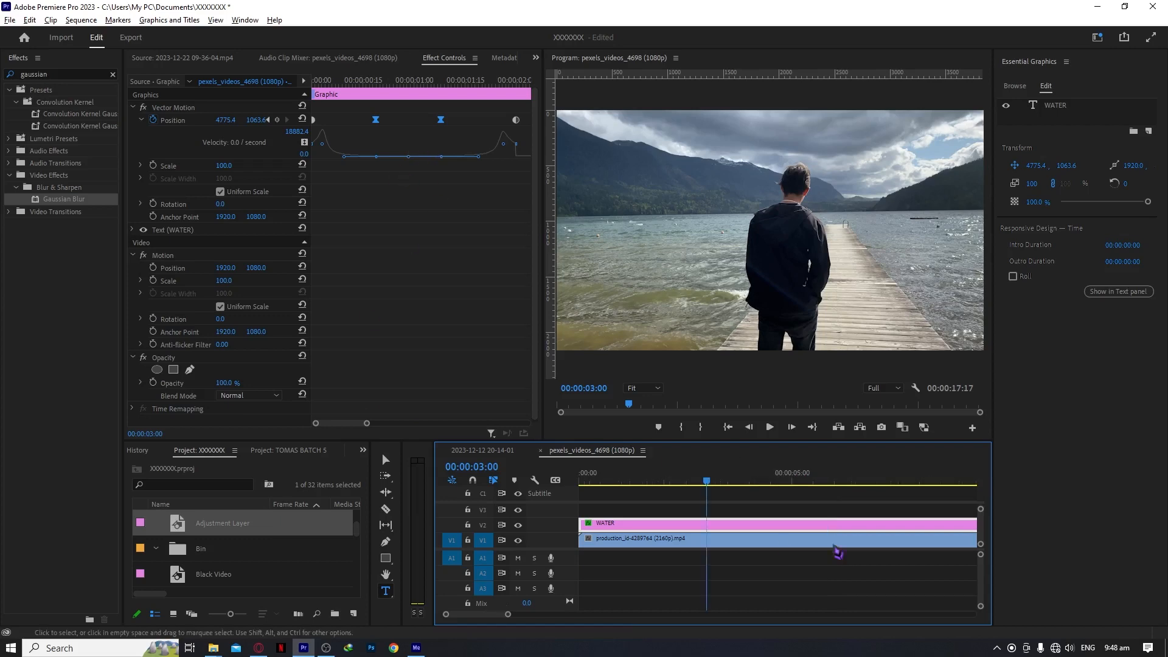
pyautogui.press('space')
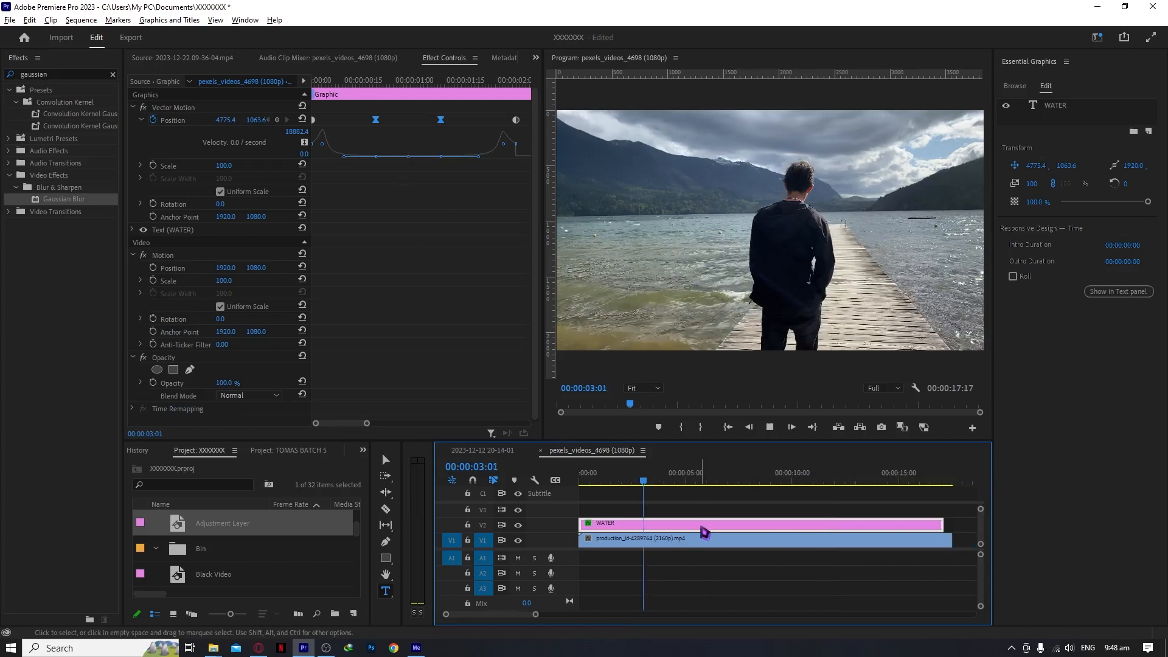
pyautogui.press('space')
pyautogui.press('c')
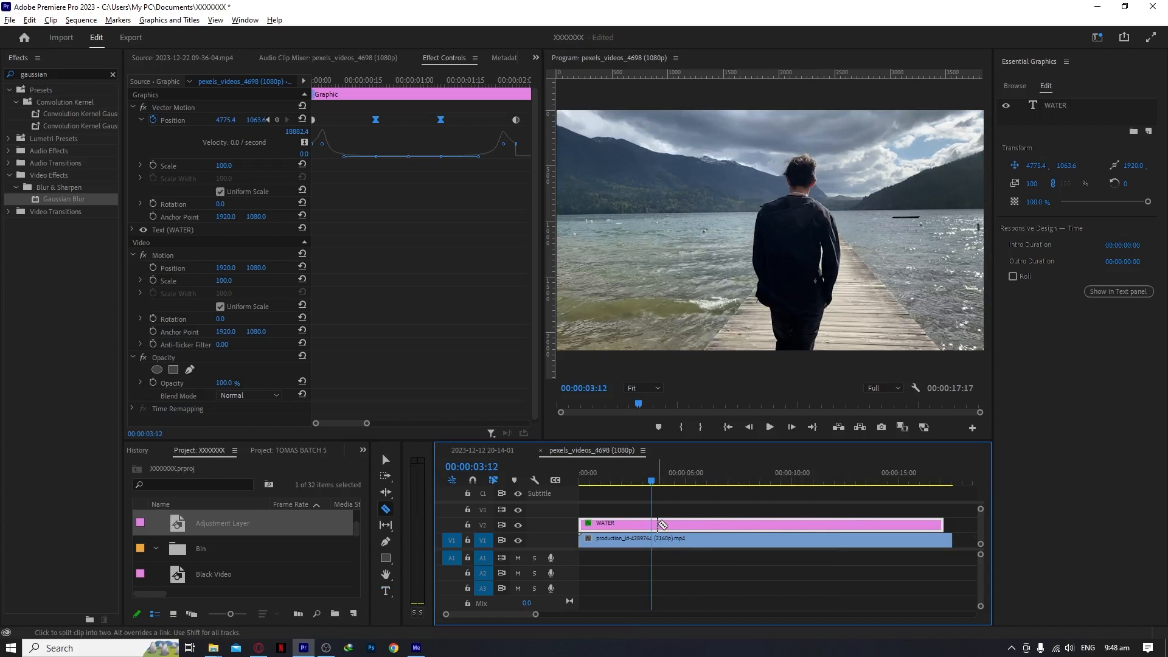
pyautogui.click(657, 525)
pyautogui.press('v')
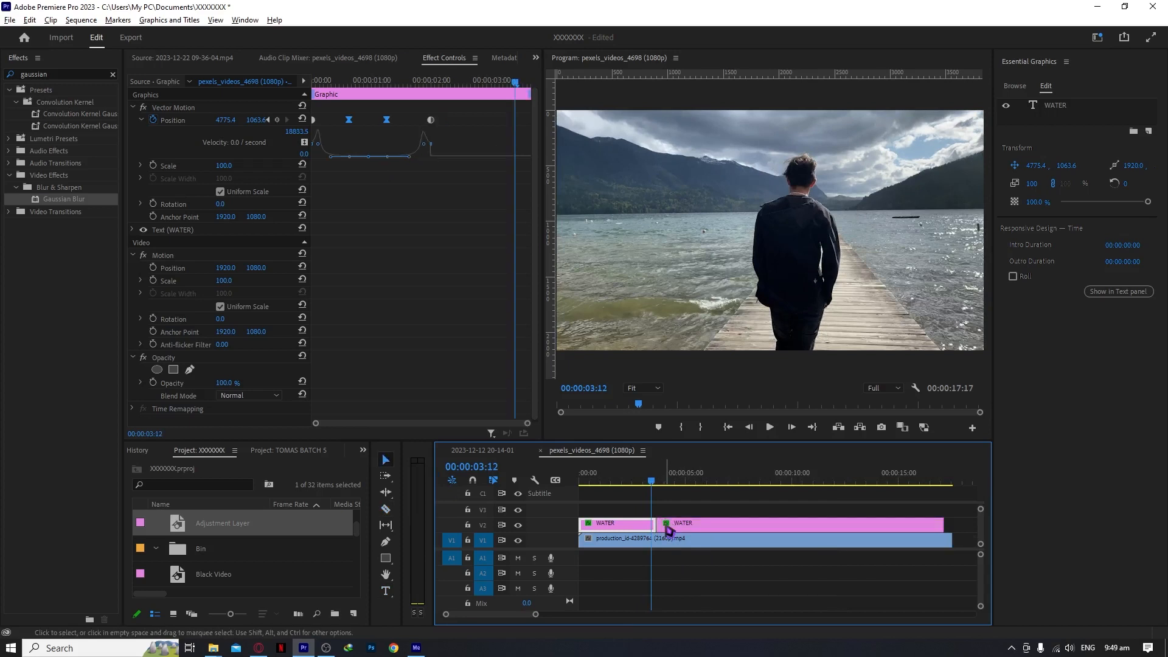
pyautogui.click(668, 528)
pyautogui.press('Delete')
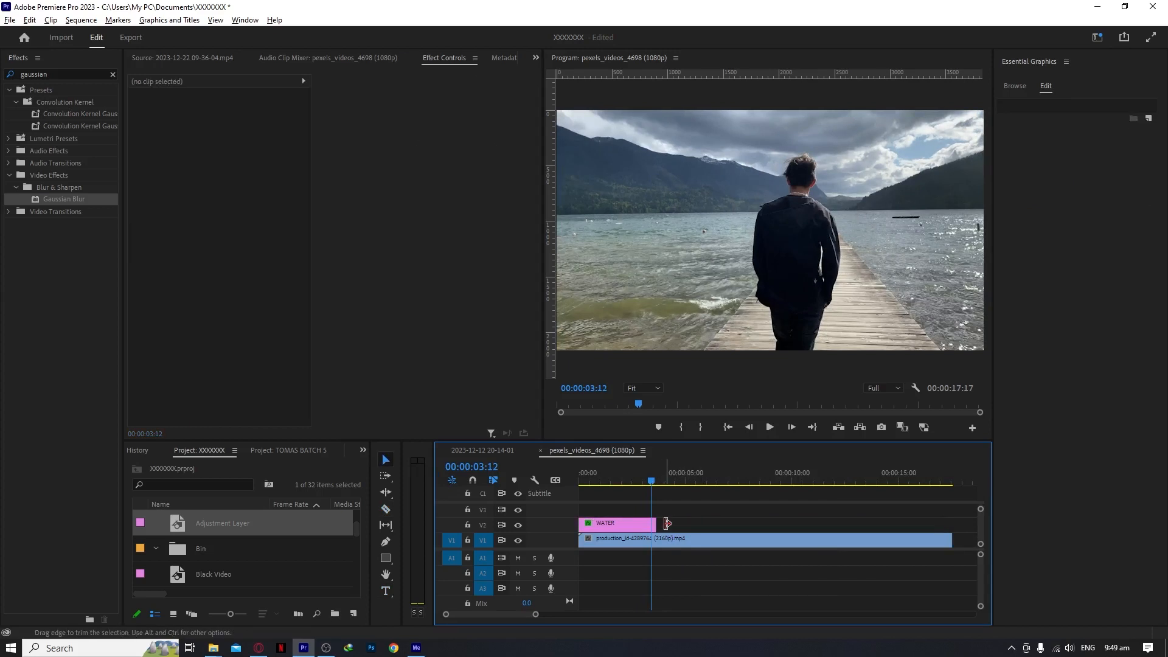
# Play the sequence from its start to review the trimmed WATER title's slide.
pyautogui.moveTo(651, 481); pyautogui.dragTo(503, 487)
pyautogui.press('space')
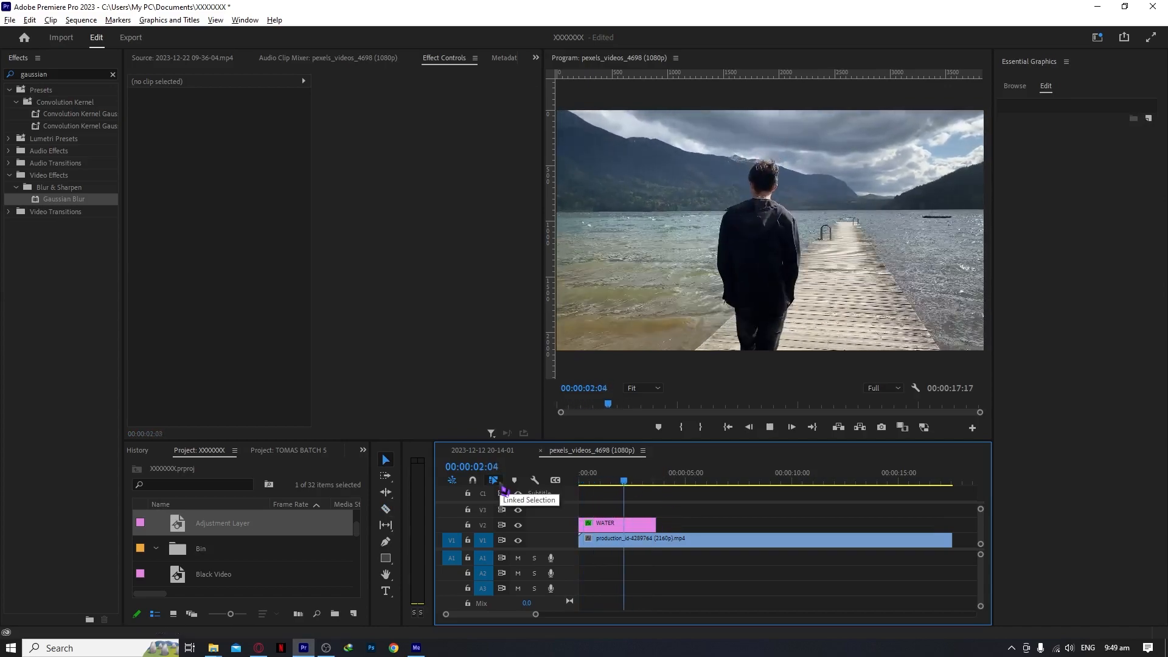
pyautogui.press('space')
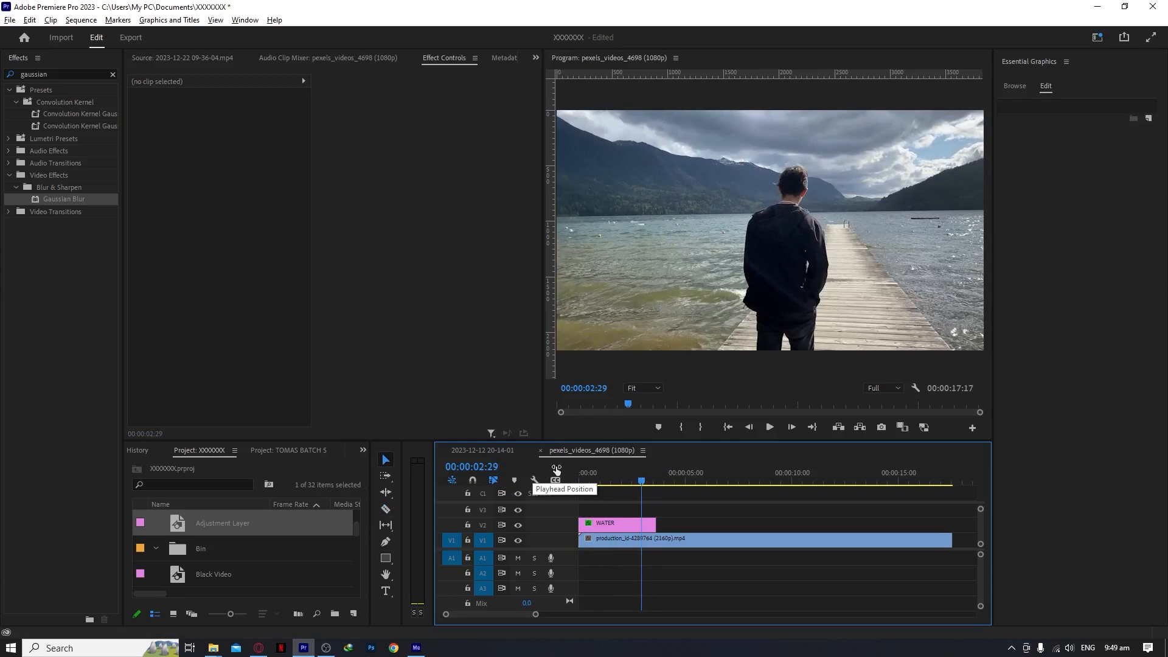